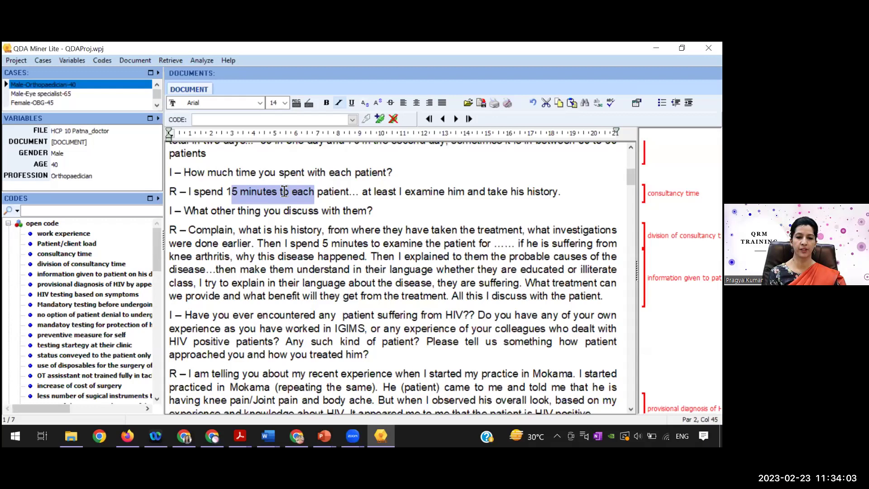
- Try to select the phrase about the minutes spent per patient in the consultancy time reply
click(379, 119)
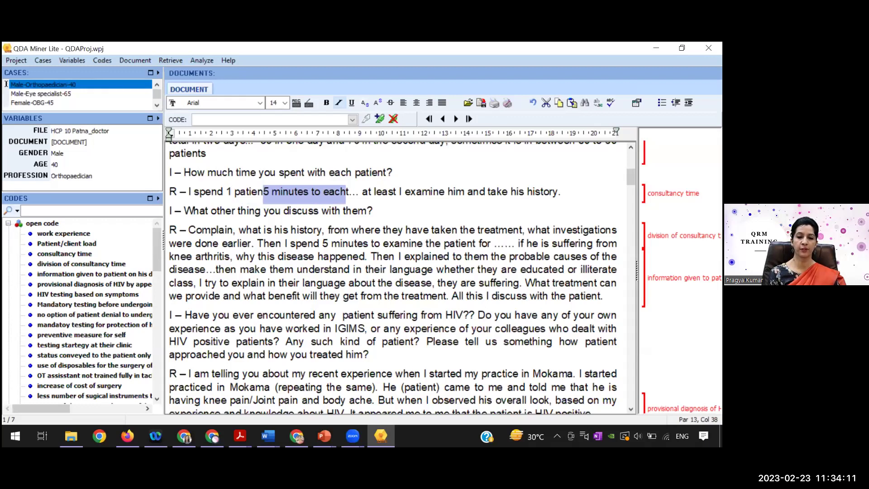
drag(234, 192, 319, 191)
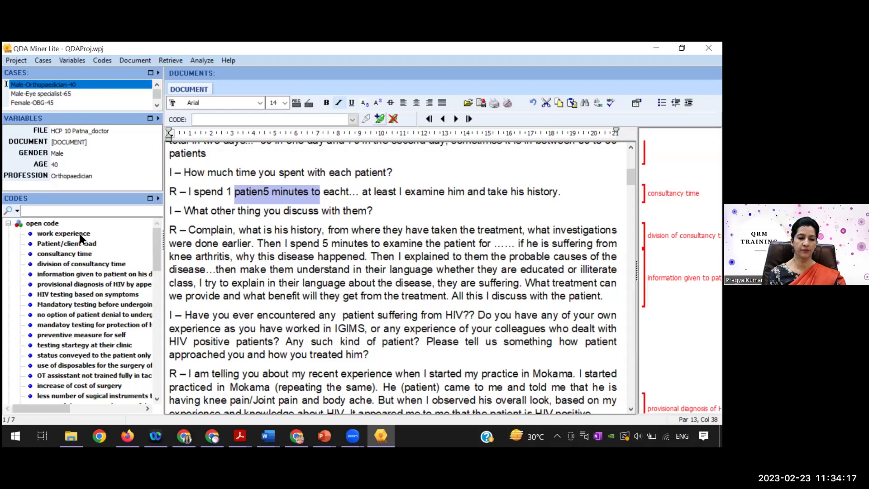
click(206, 124)
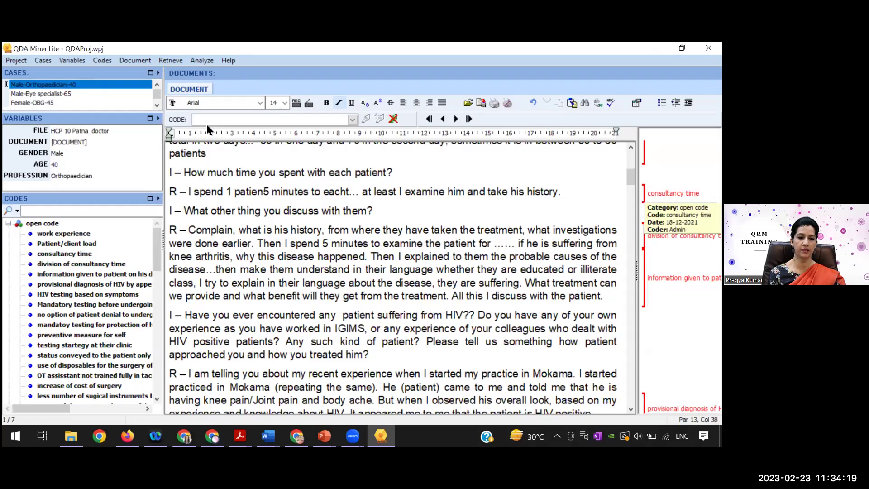
- Open the definition of the work experience code and close it without changes
click(100, 233)
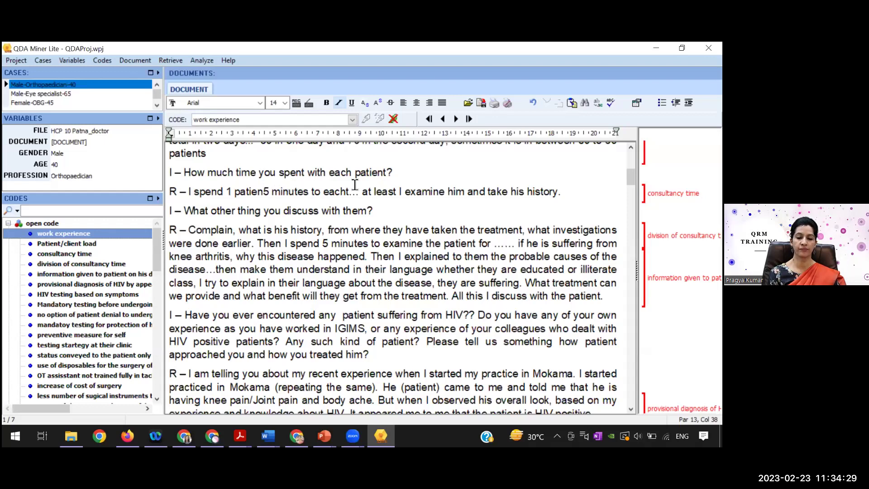
key(F2)
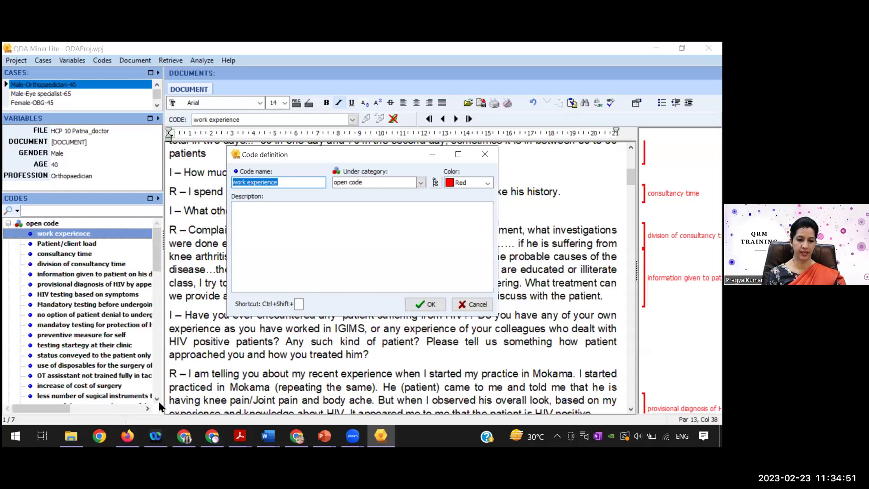
key(Escape)
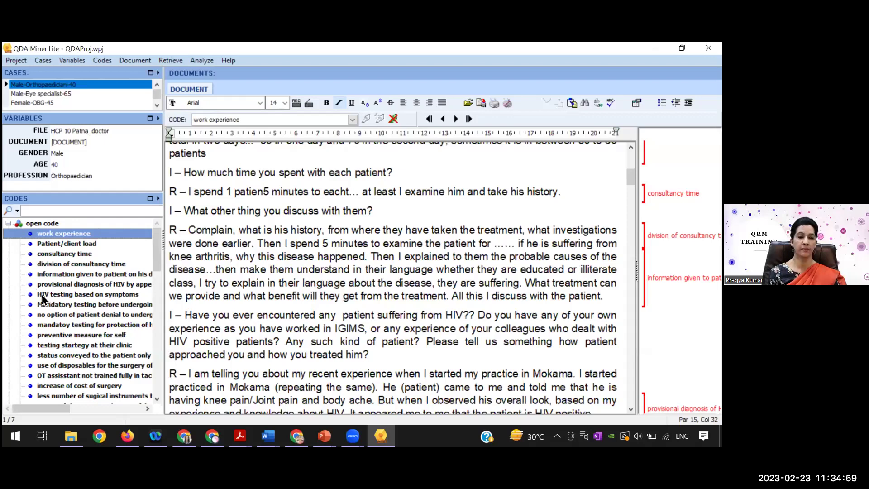
- Look through the code list, retrieve the segments coded Patient/client load, read the full text and close the results
scroll(38, 294, down, 10)
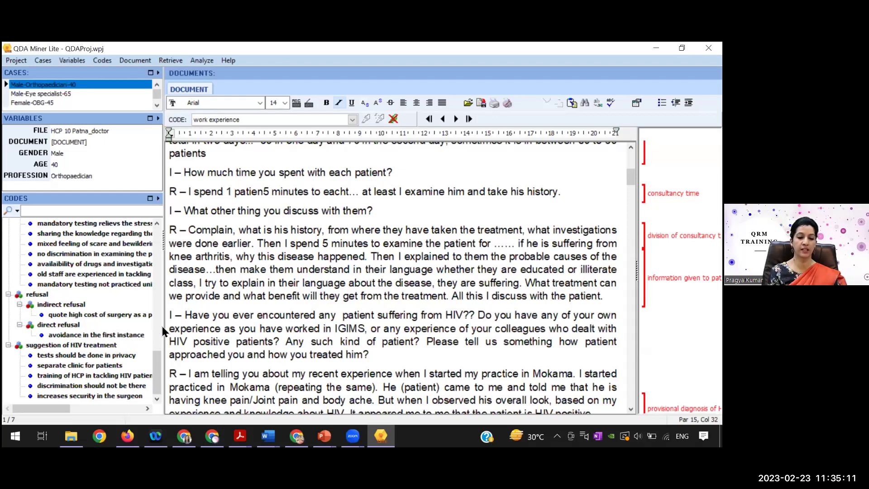
click(156, 309)
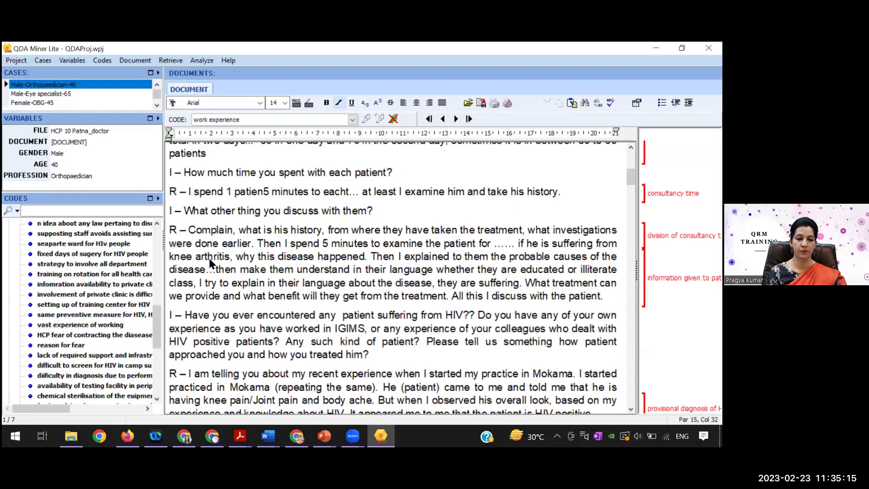
scroll(92, 244, up, 5)
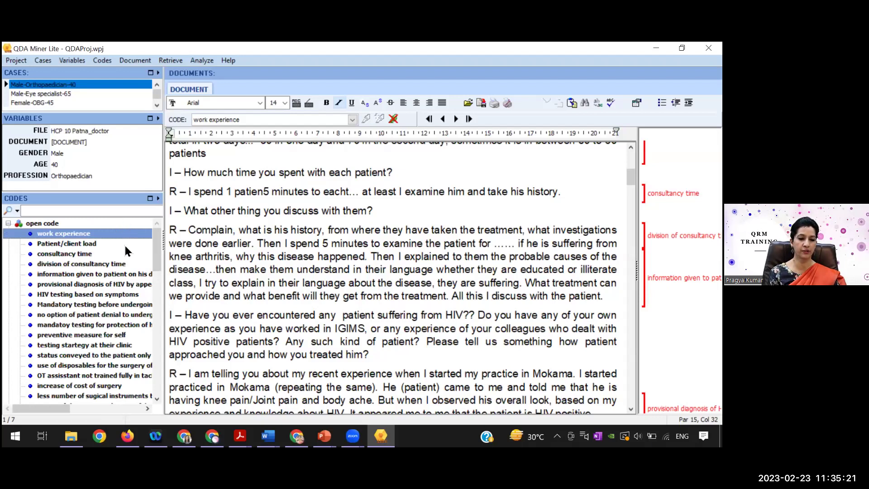
key(Down)
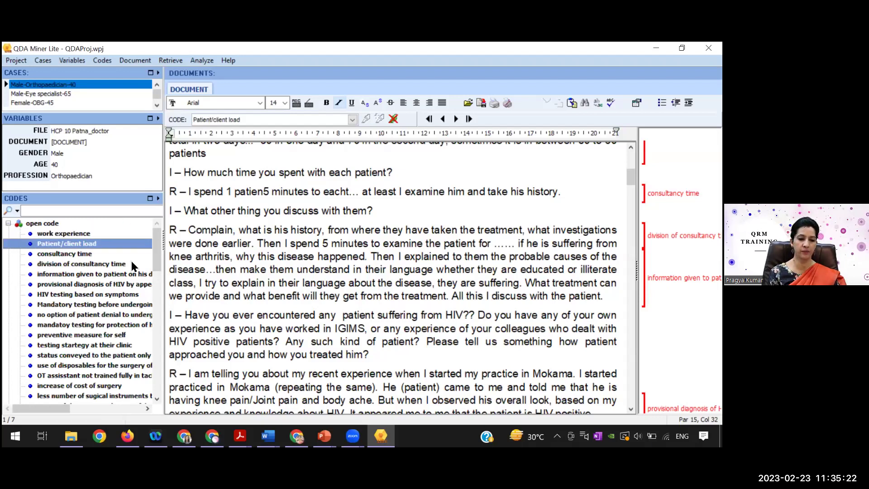
right_click(134, 323)
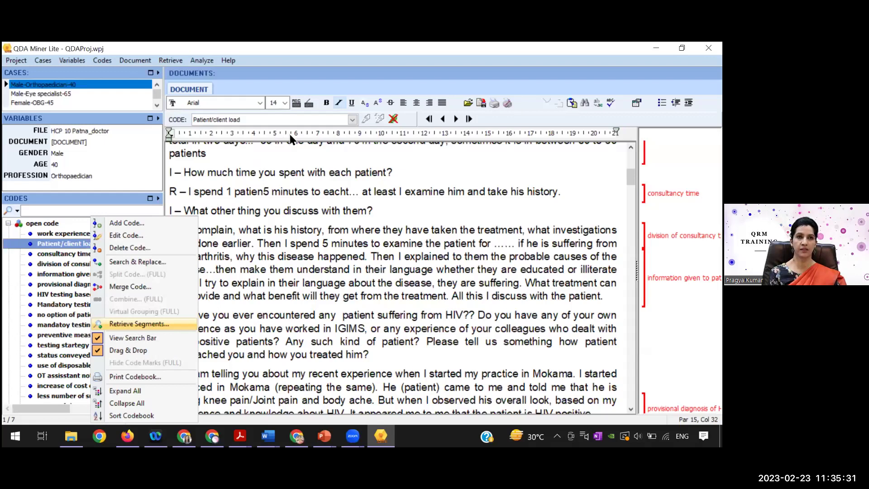
key(Return)
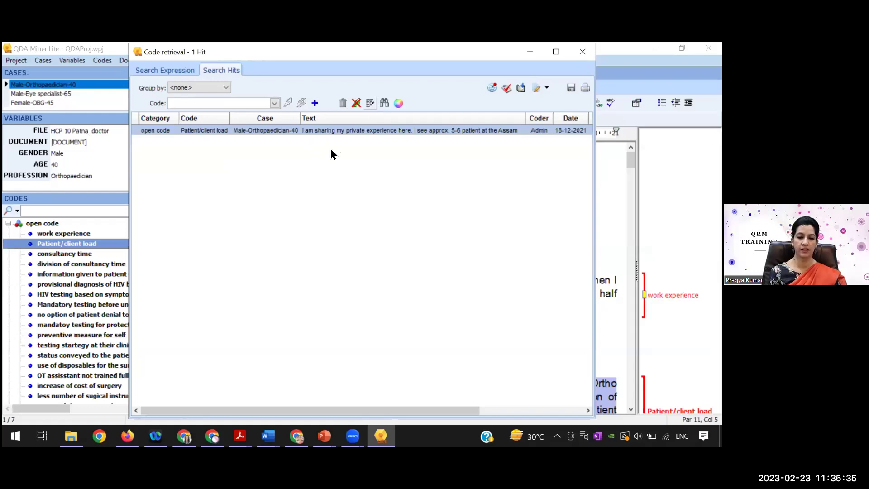
click(366, 145)
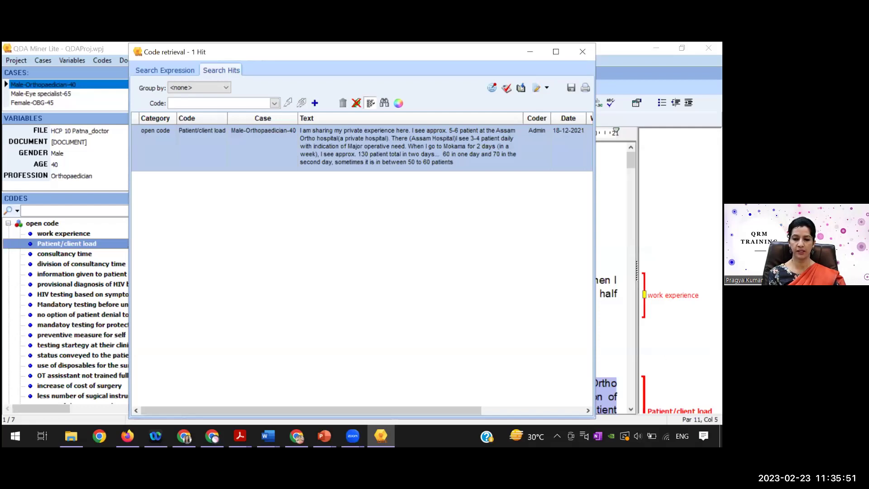
key(Escape)
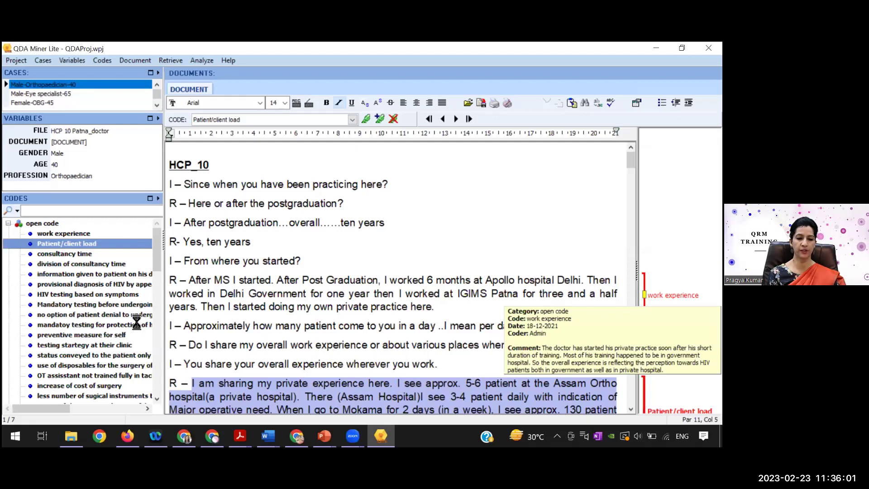
- Retrieve the segments coded work experience, examine the comment attached to the result and close the results
right_click(92, 233)
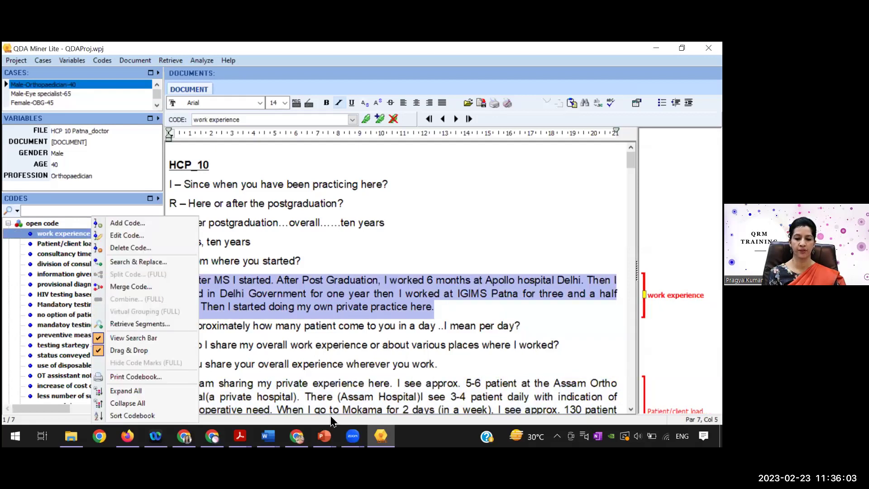
click(140, 324)
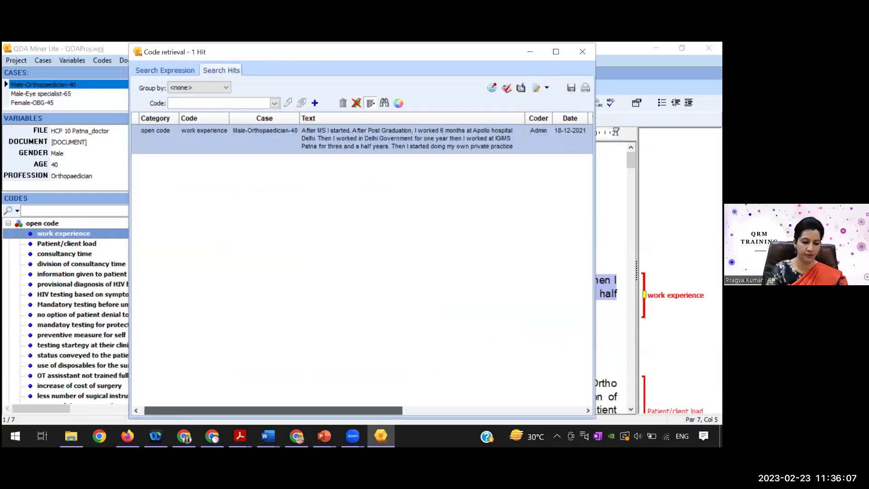
scroll(362, 226, right, 5)
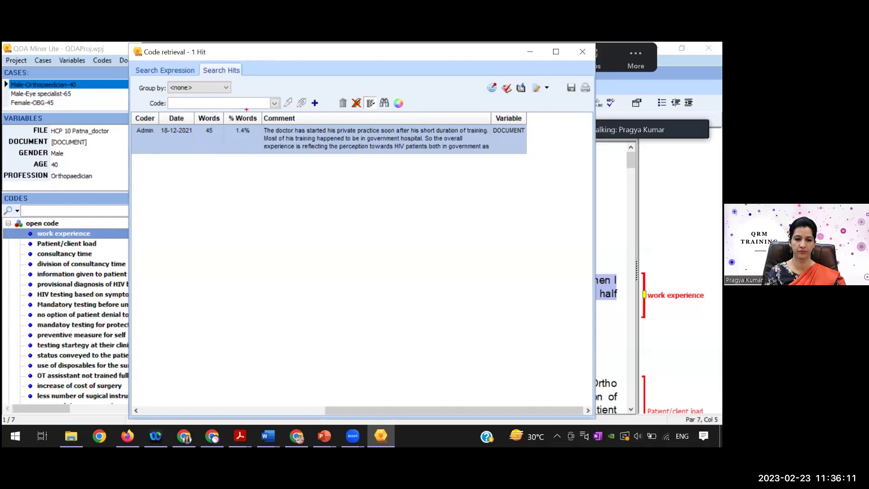
drag(256, 119, 398, 186)
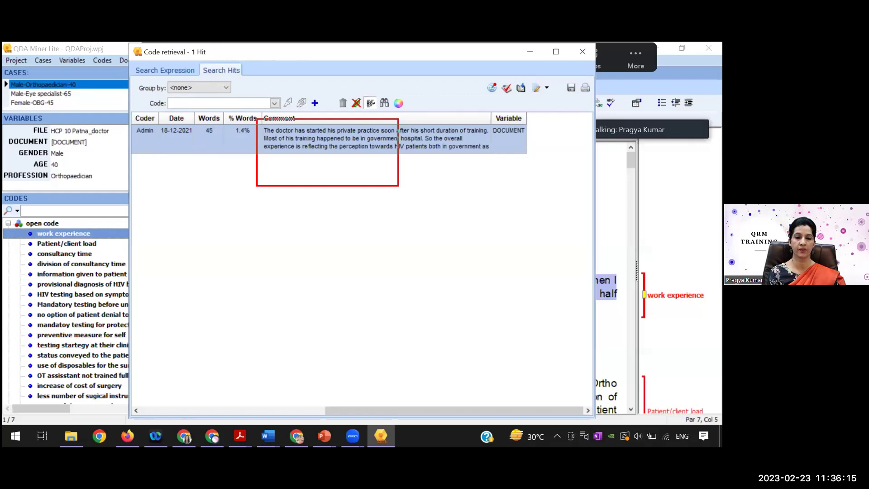
drag(398, 185, 533, 190)
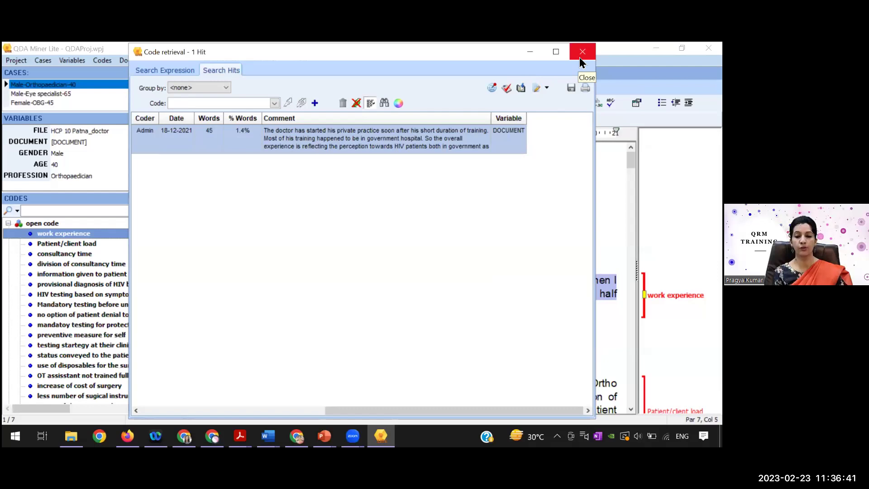
key(Escape)
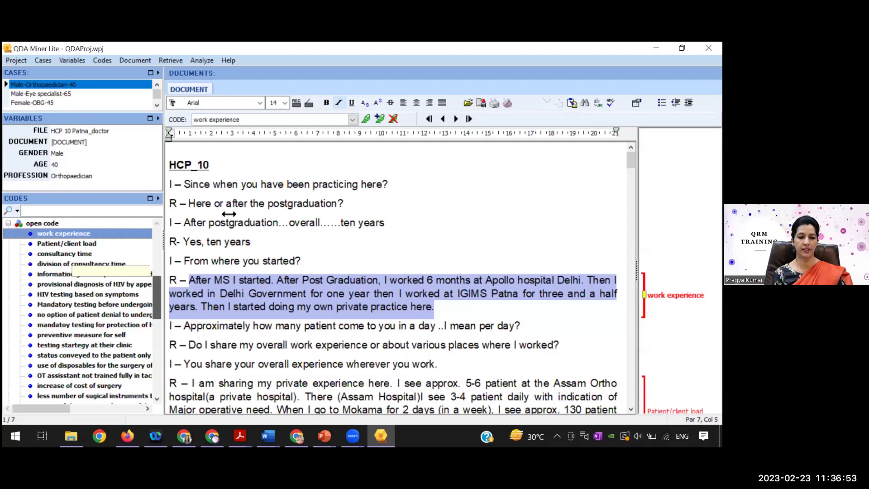
- Open the refusal category's name, description and default colour for editing, and accept them unchanged
scroll(76, 316, down, 5)
right_click(39, 291)
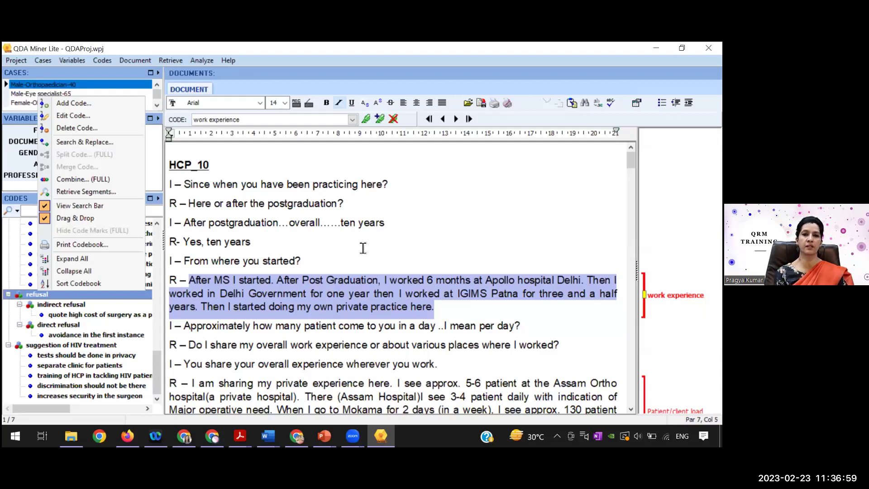
key(e)
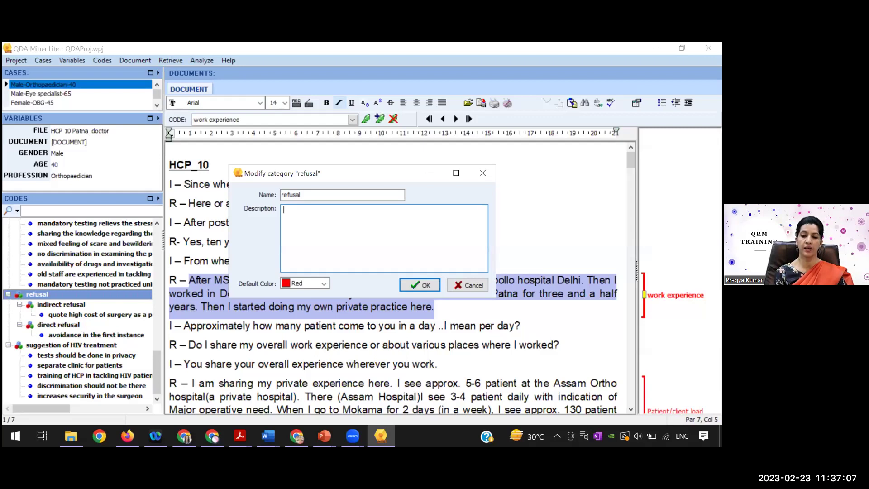
key(Return)
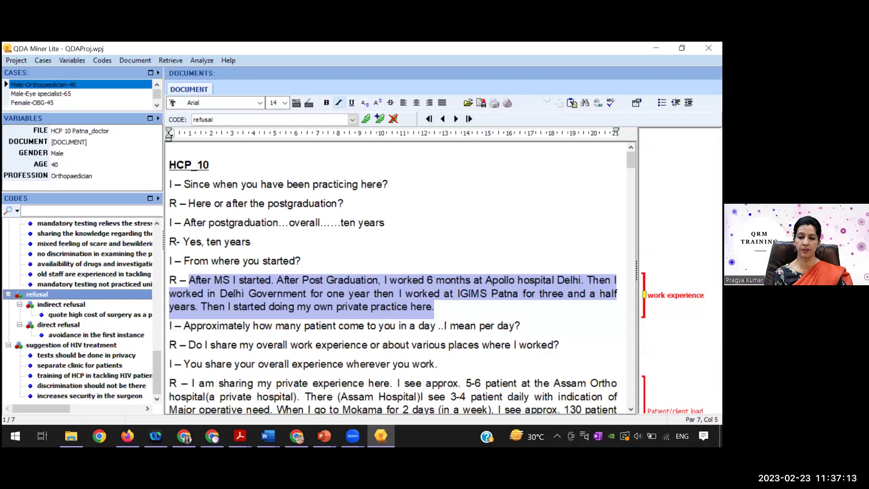
- Add a Reflections comment reading "Doctor gives good quality ti,e to the patient" to the passage coded Patient/client load
scroll(393, 276, down, 2)
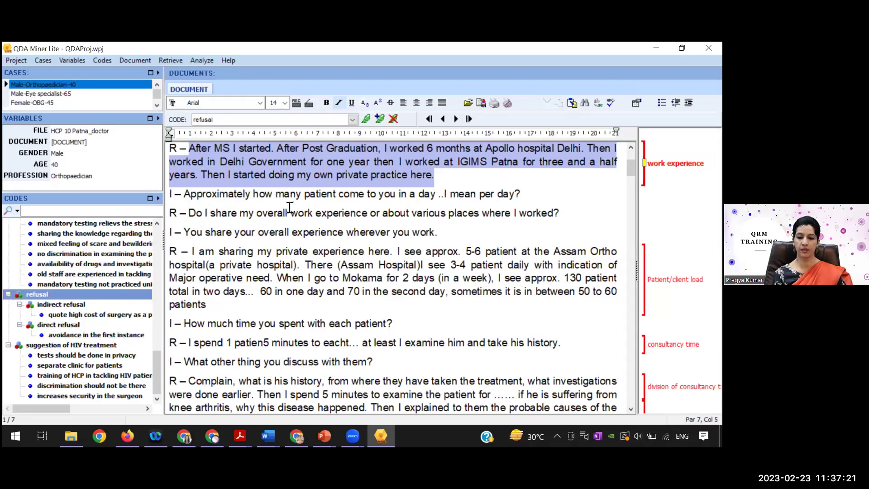
right_click(706, 279)
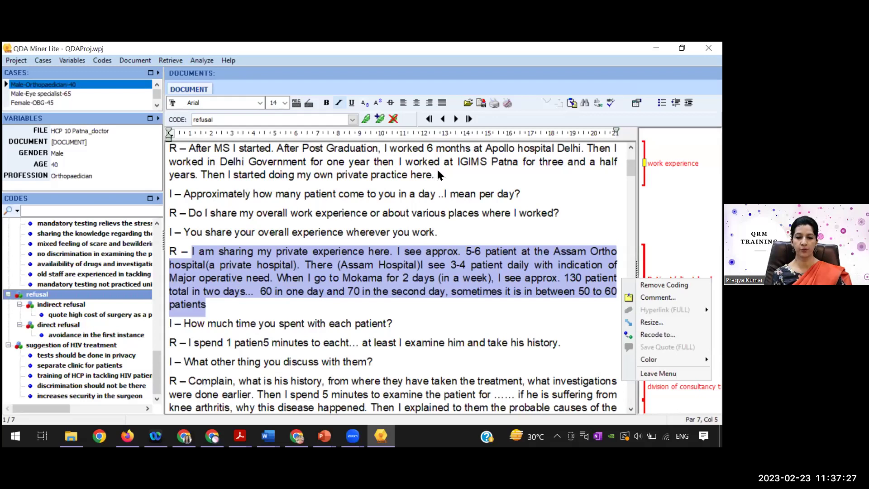
key(Down)
key(Down)
key(Return)
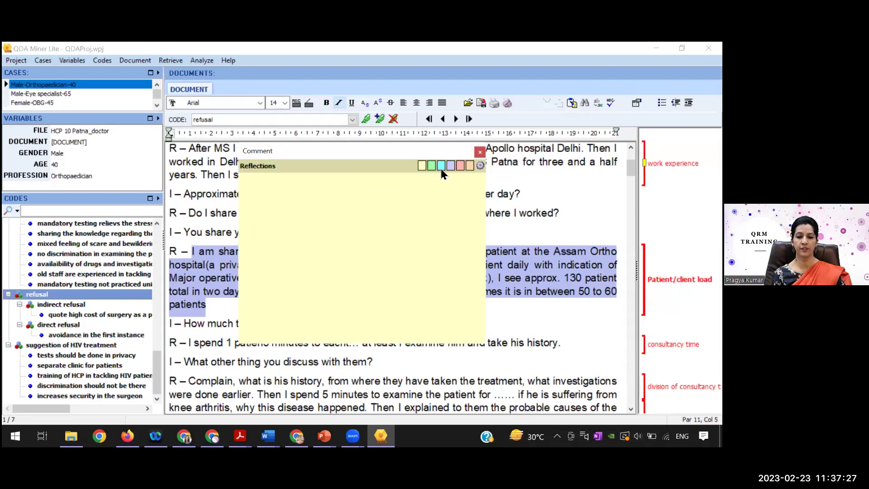
click(468, 167)
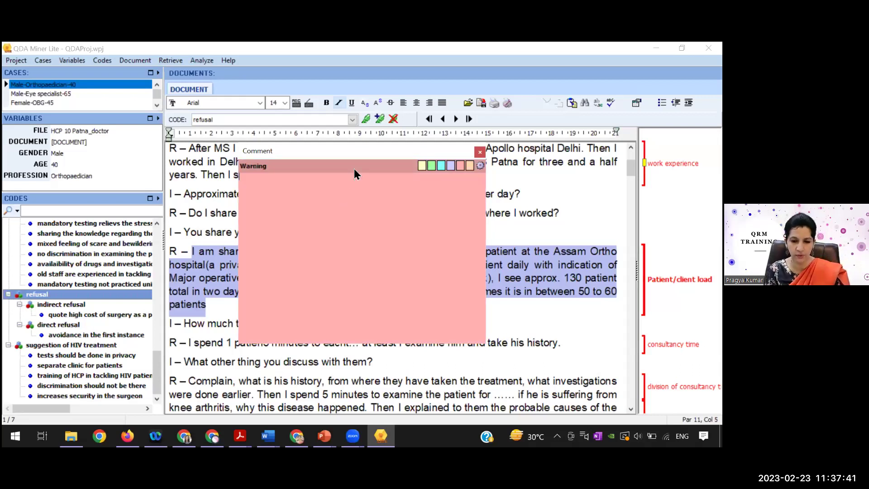
click(421, 165)
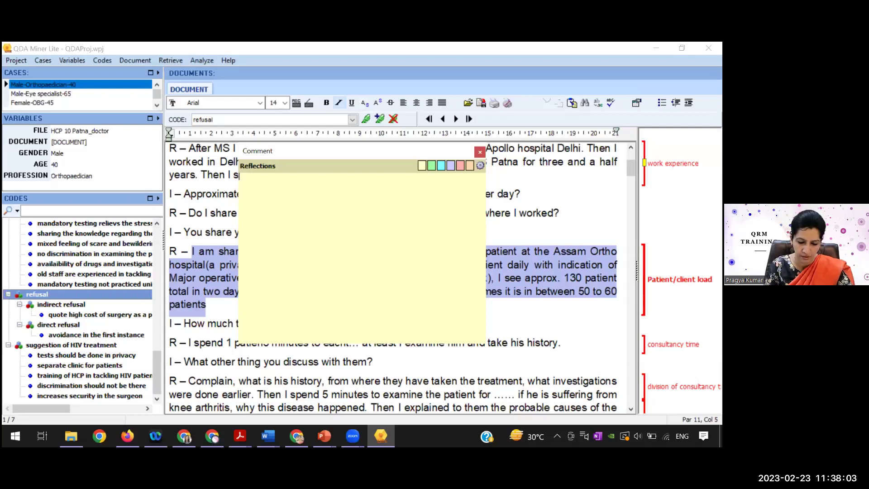
text(Doctor gives go)
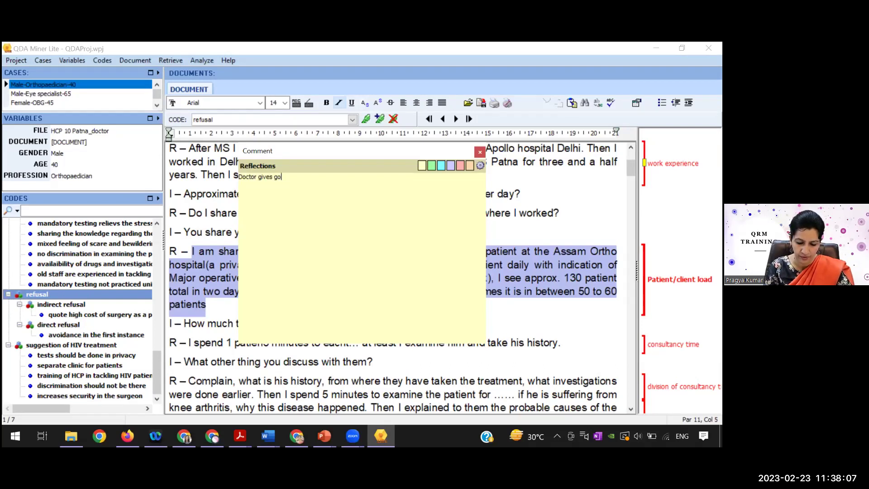
text(od q)
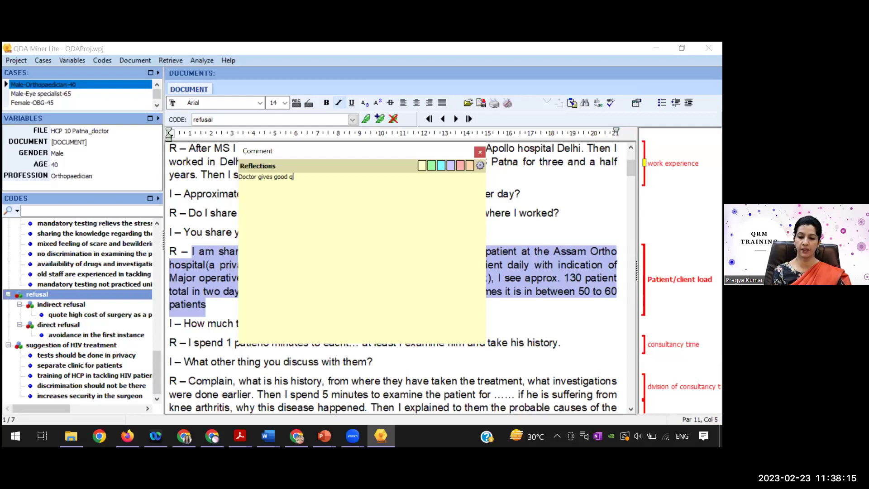
text(uality ti,e to the patient)
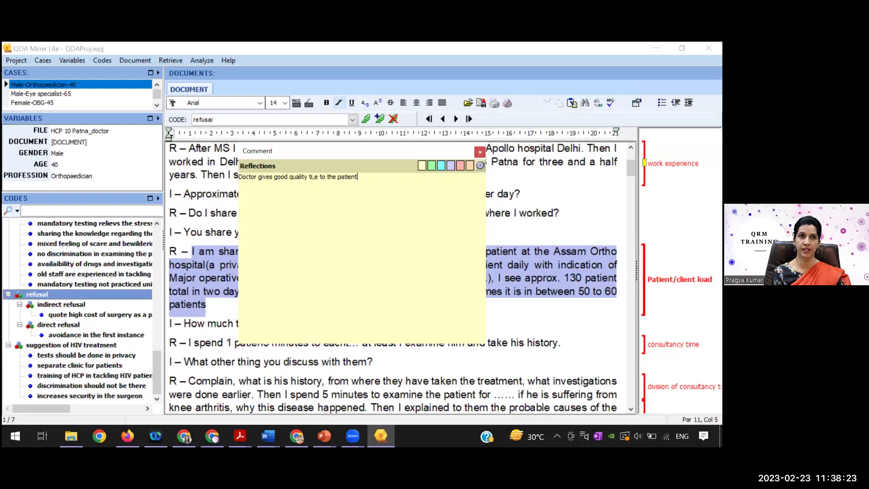
click(549, 226)
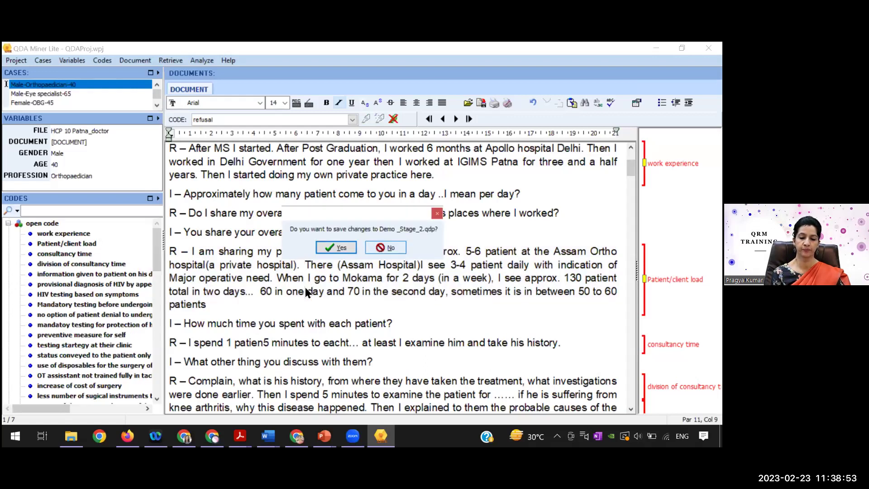
- Save the changes to Demo _Stage_2.qdp and look through the codes grouped under categories in the next project stage
key(Return)
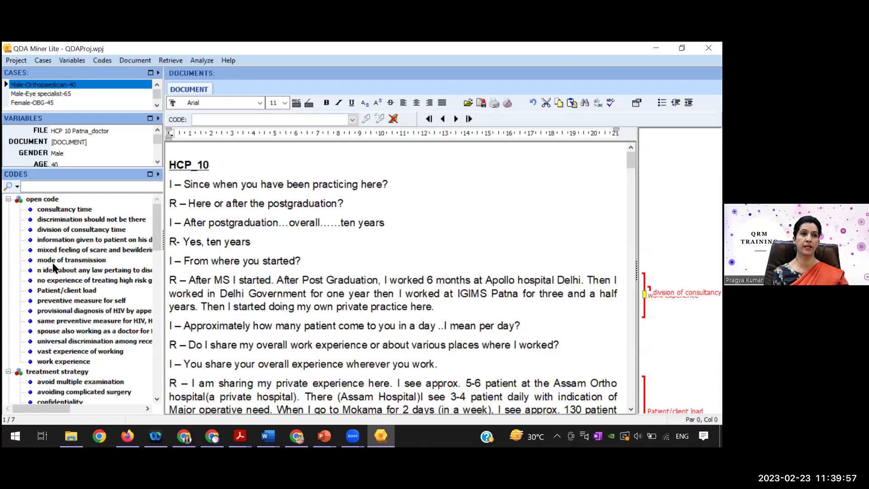
scroll(52, 263, down, 5)
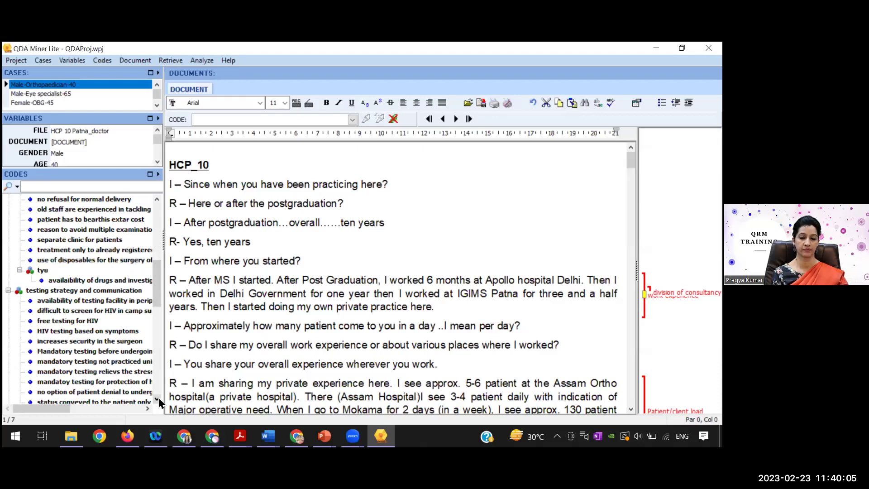
scroll(158, 397, down, 6)
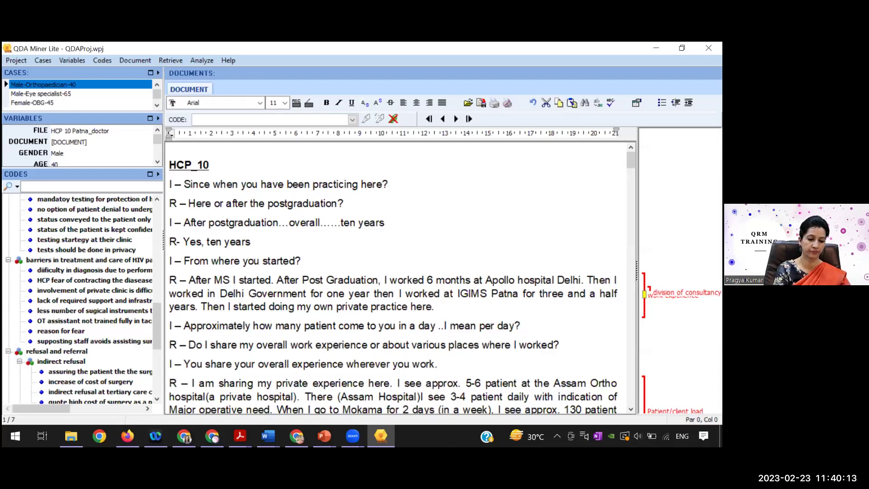
- Examine the codes grouped under the refusal and referral, discrimination, and ways to tackle the refusal categories
scroll(82, 299, down, 1)
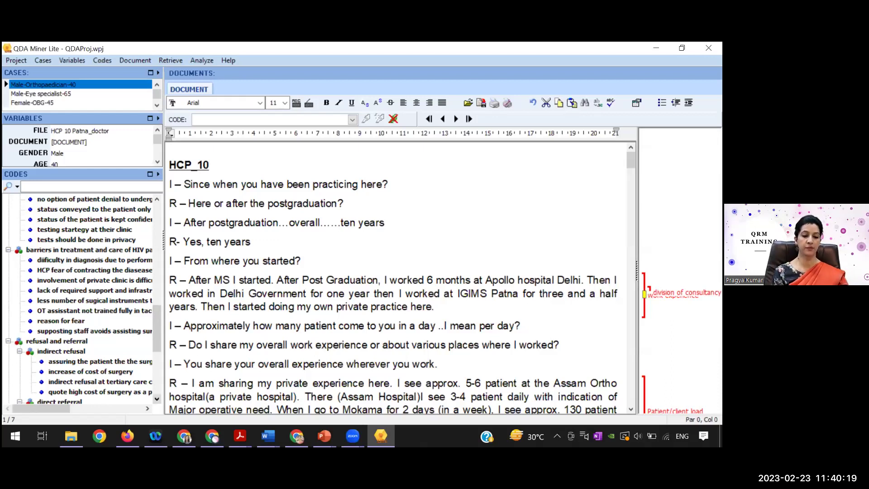
scroll(13, 283, down, 2)
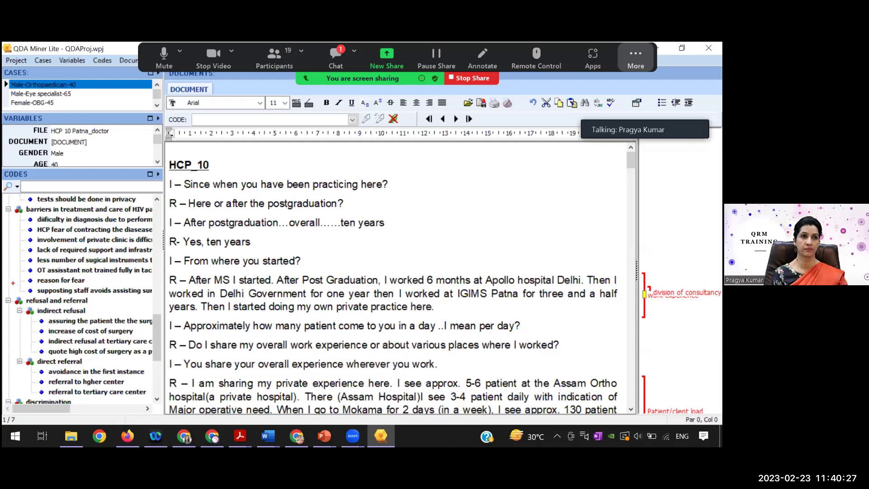
drag(21, 297, 89, 387)
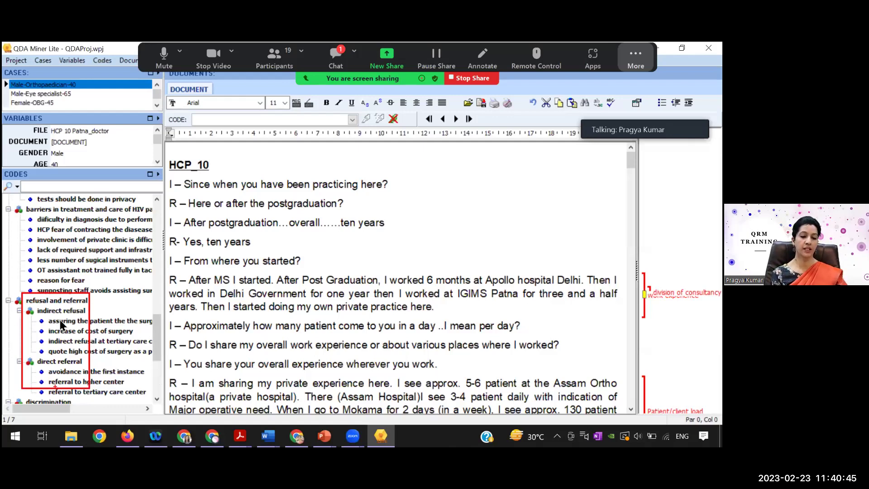
key(Page_Down)
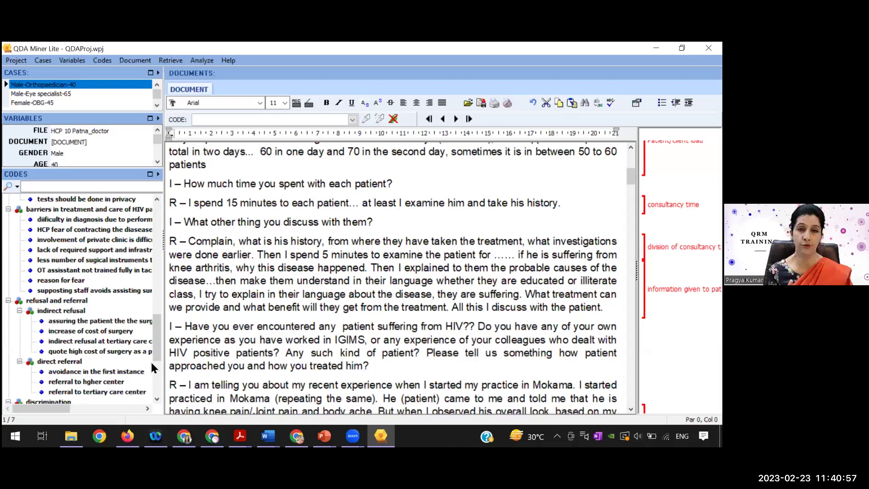
scroll(152, 363, down, 5)
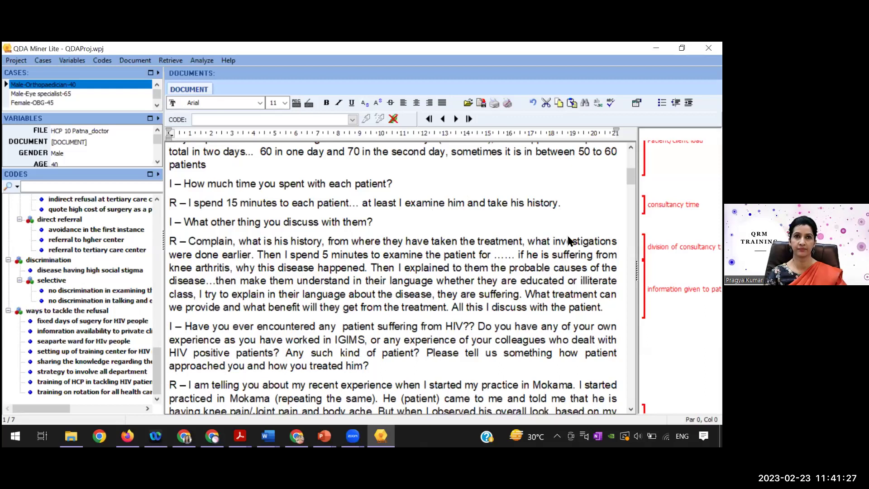
key(alt+a)
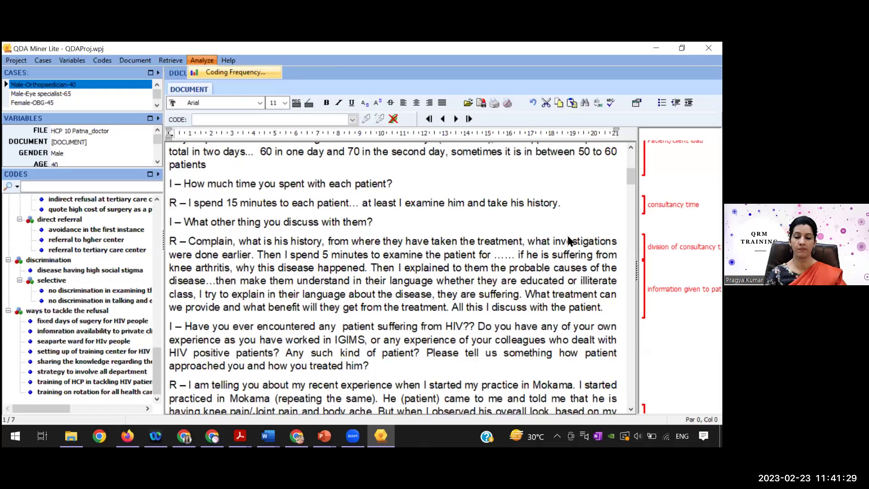
key(Return)
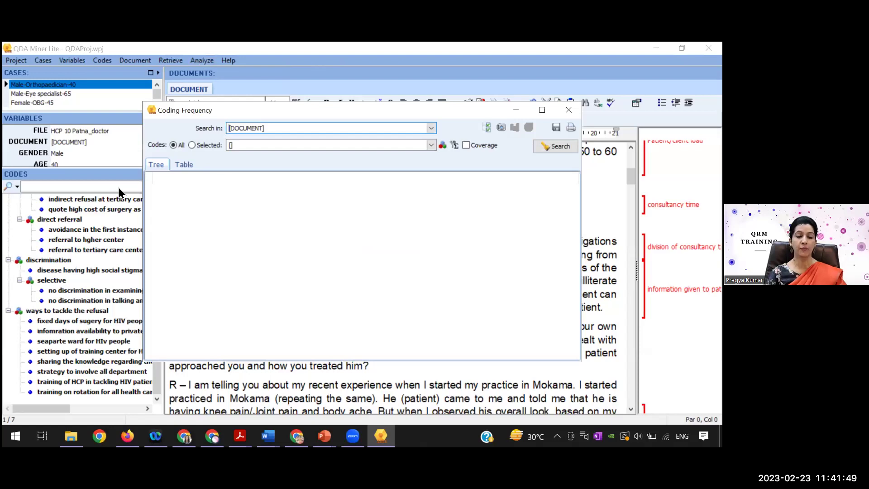
key(Escape)
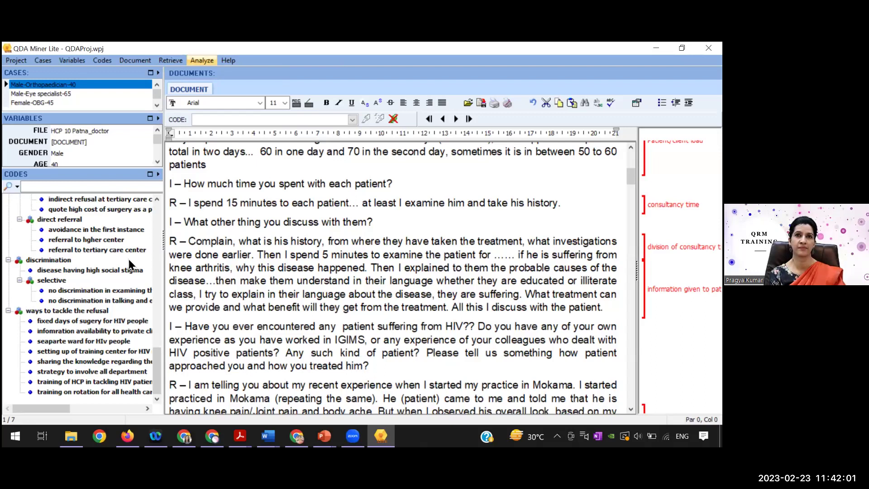
key(Escape)
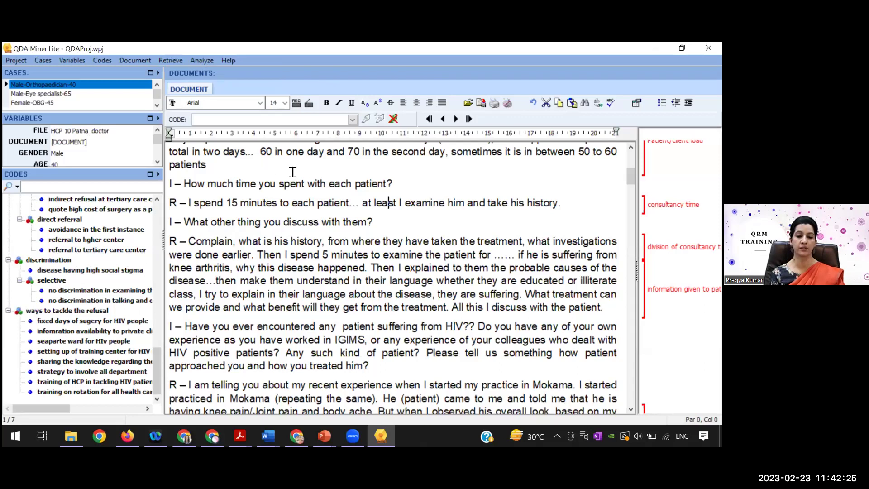
- Run a coding frequency analysis of all codes in DOCUMENT and maximize the results window
click(202, 60)
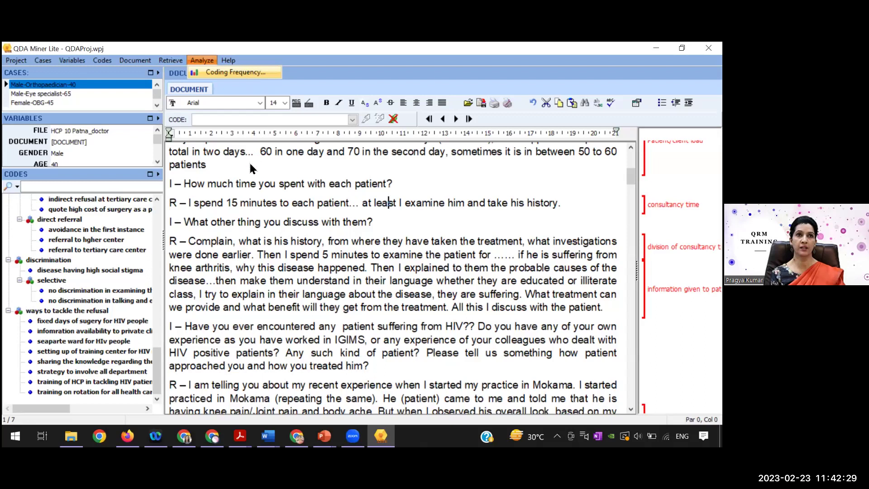
key(Right)
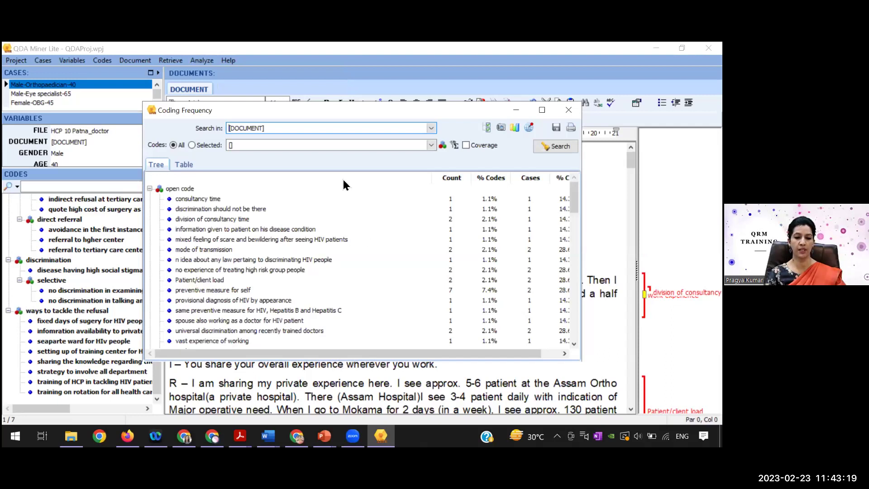
click(541, 110)
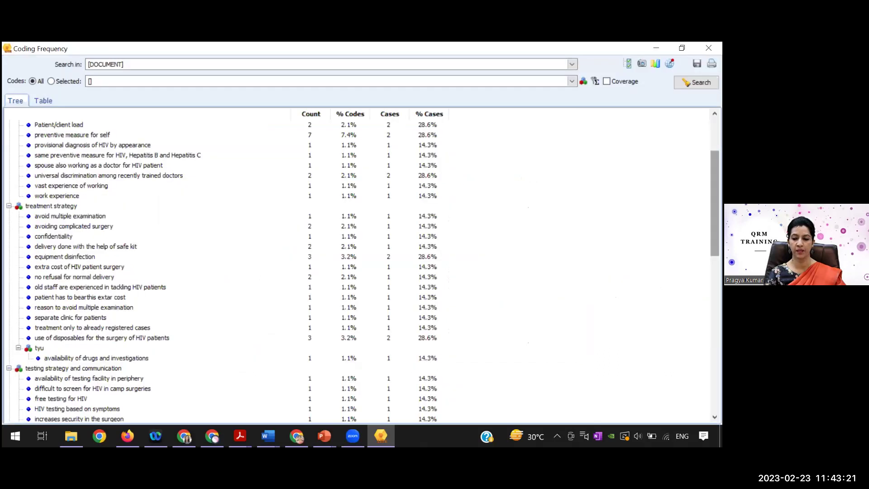
- Look through the counts and percentages of codes and cases across all categories, from open code to ways to tackle the refusal
scroll(362, 272, down, 1)
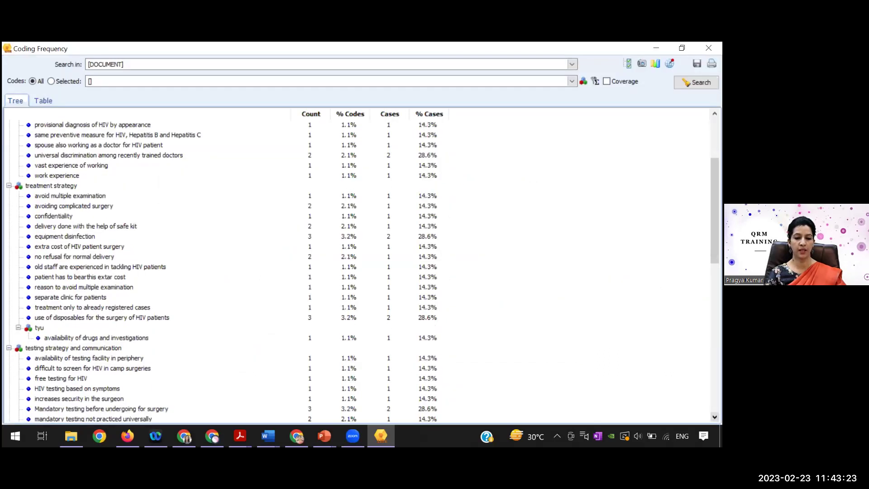
scroll(357, 271, down, 3)
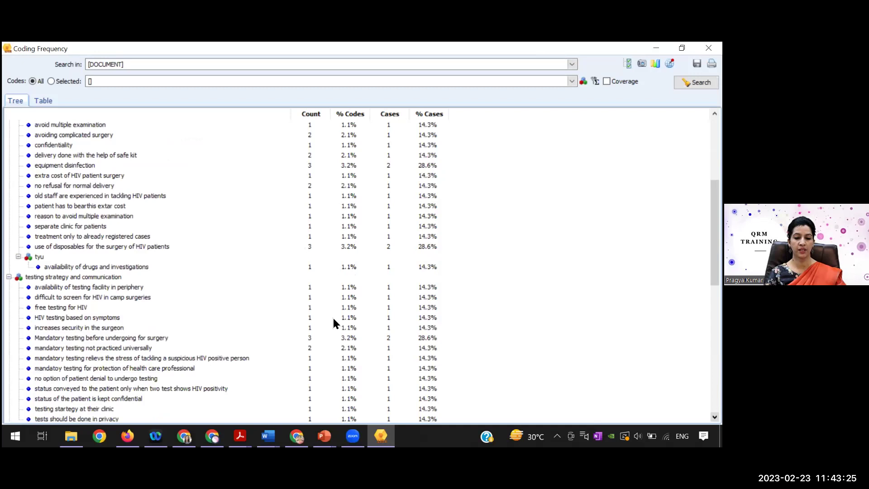
scroll(301, 312, down, 1)
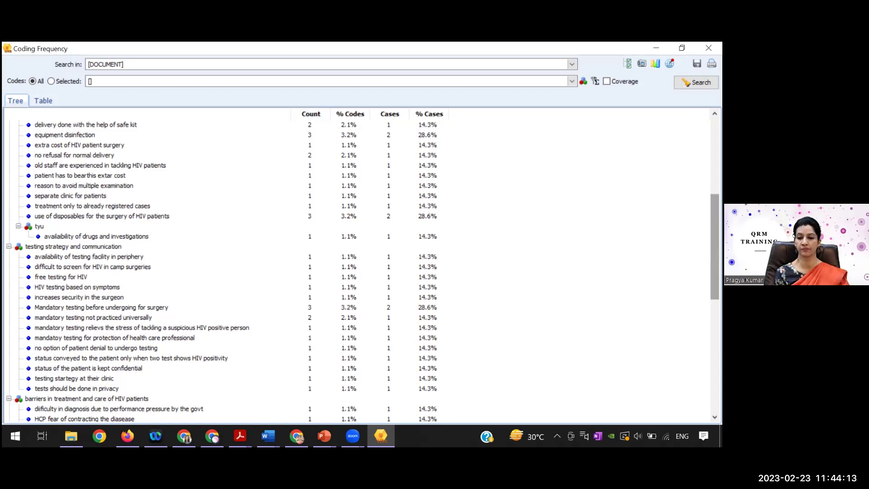
drag(714, 199, 715, 310)
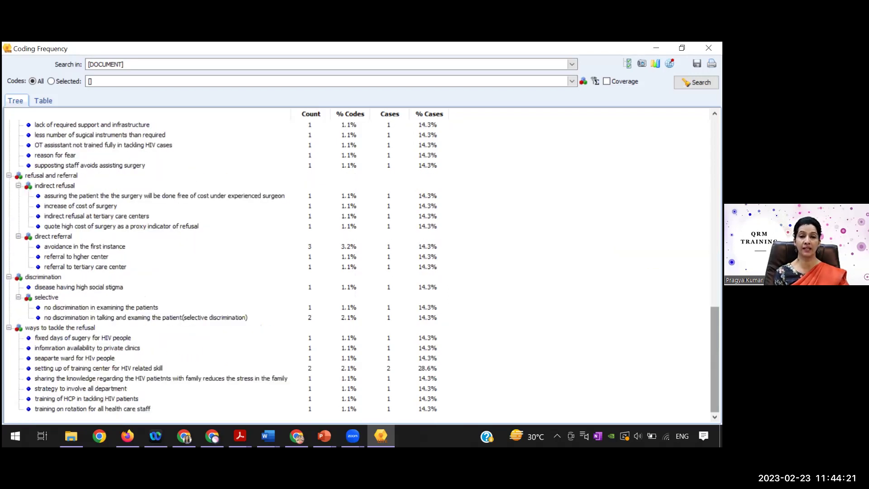
scroll(227, 266, up, 3)
drag(714, 271, 714, 119)
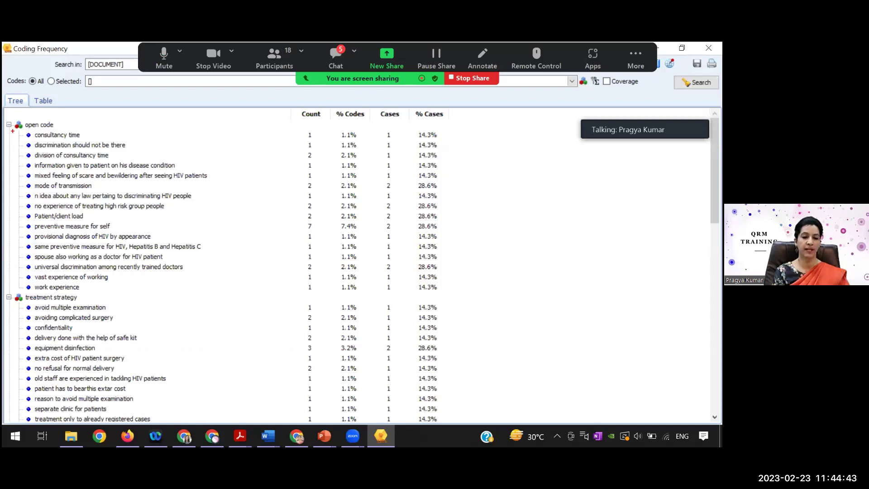
- Highlight the open code category in the frequency results and examine the frequencies of its codes and those under treatment strategy
drag(14, 115, 200, 290)
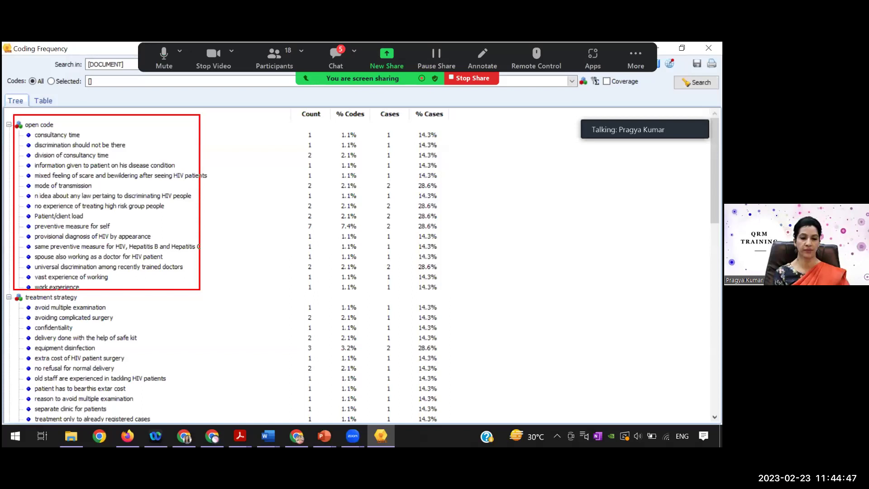
drag(14, 114, 212, 288)
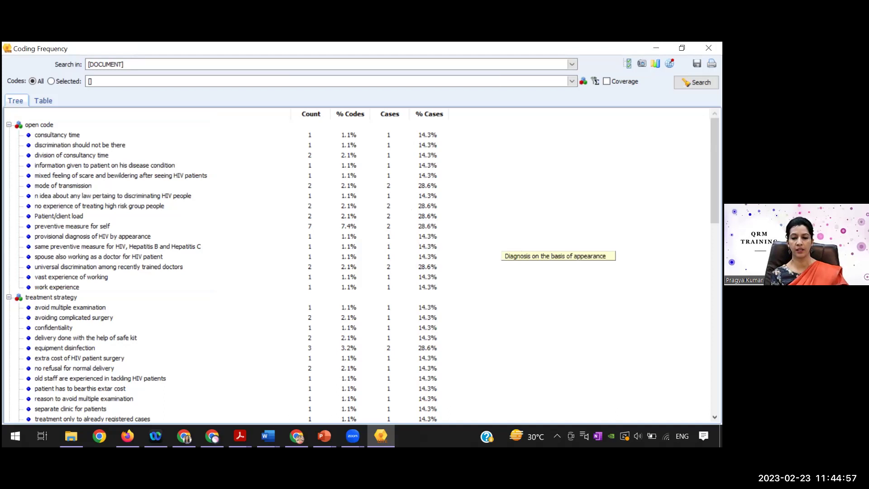
drag(714, 171, 714, 197)
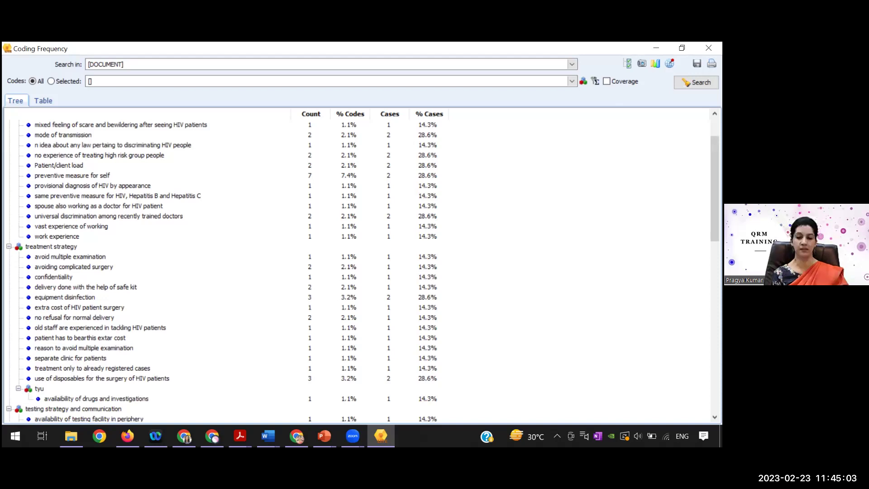
drag(714, 197, 715, 179)
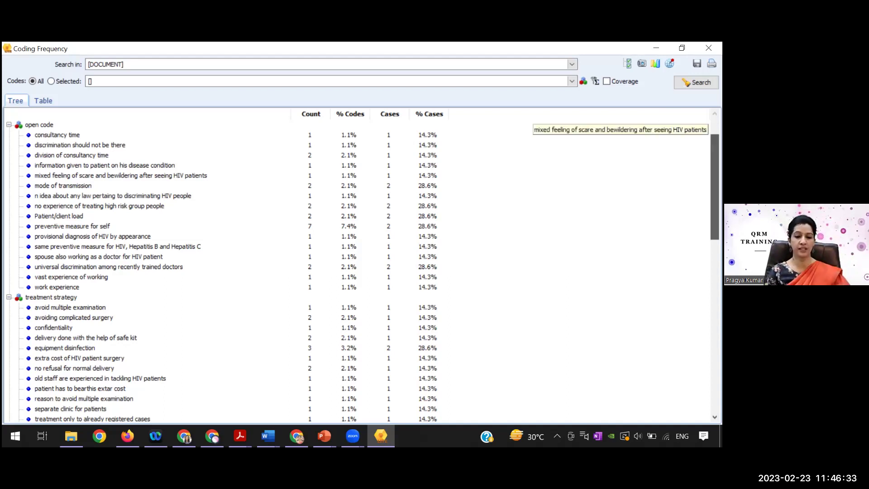
scroll(714, 181, down, 2)
scroll(714, 181, down, 1)
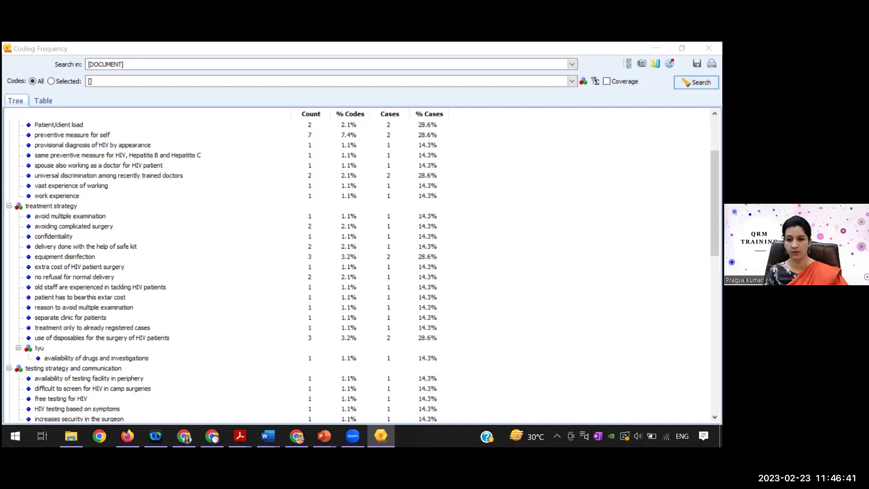
- Switch back to QDA Miner Lite and close the coding frequency results
click(381, 435)
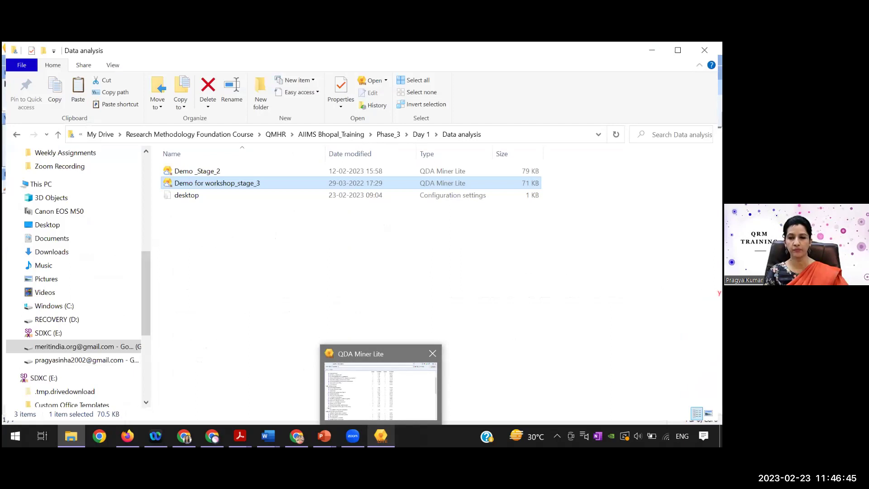
click(380, 402)
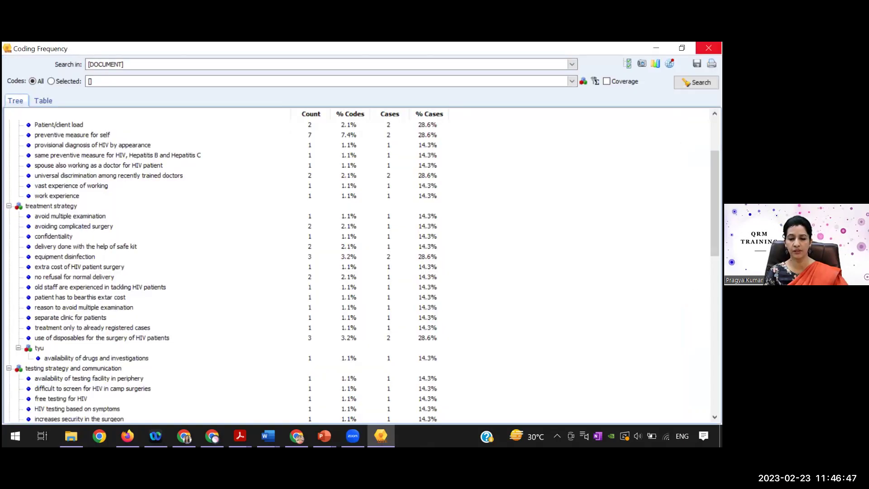
key(Escape)
- Run the coding frequency analysis again for all codes in DOCUMENT, look through the listed codes and close the results
click(202, 62)
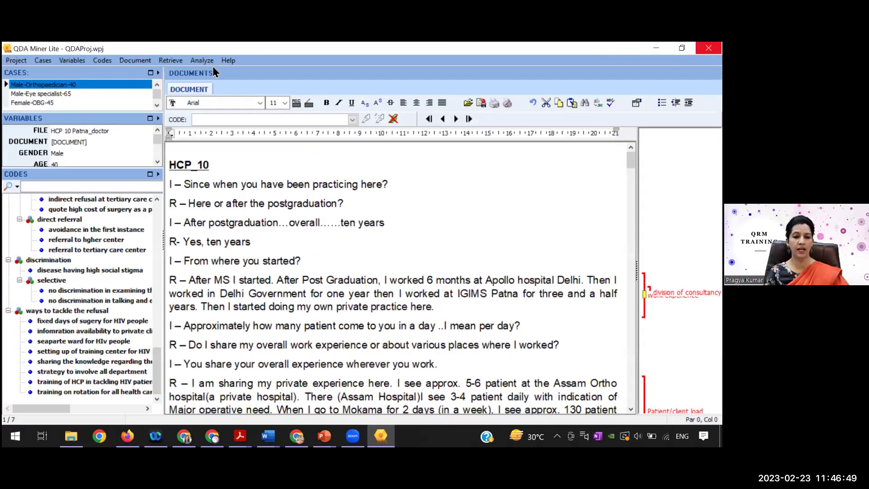
click(215, 73)
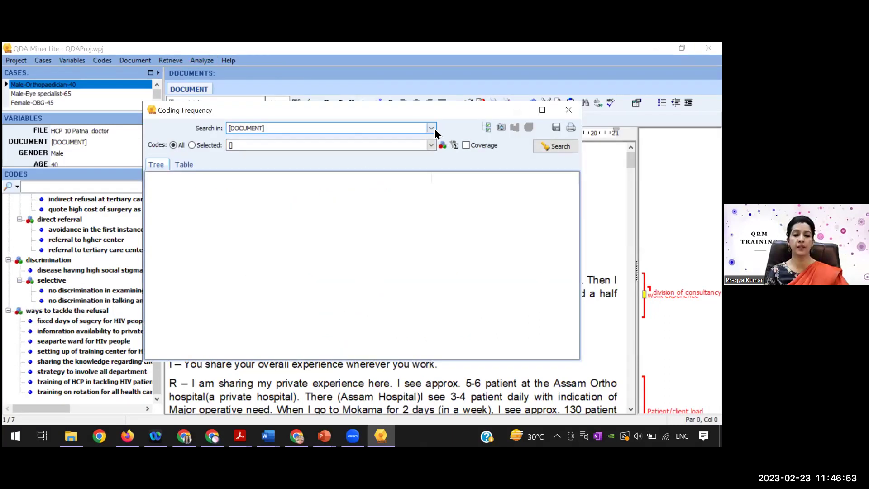
click(431, 128)
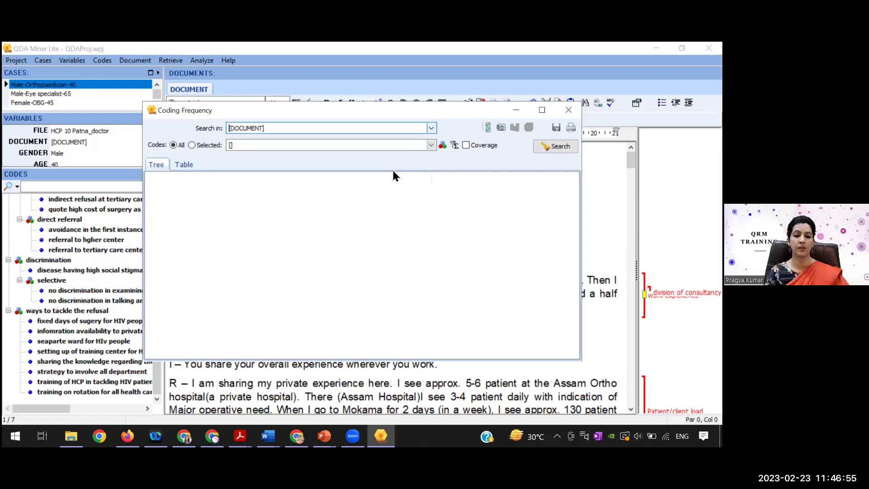
click(471, 235)
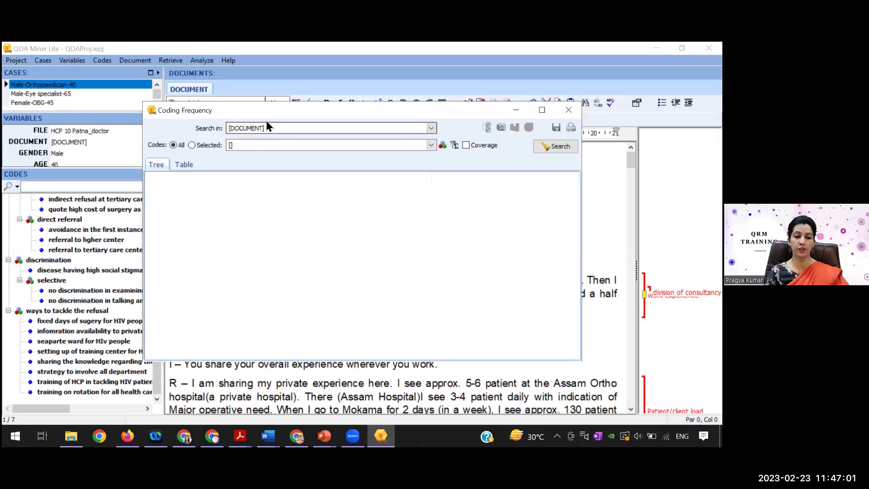
click(553, 147)
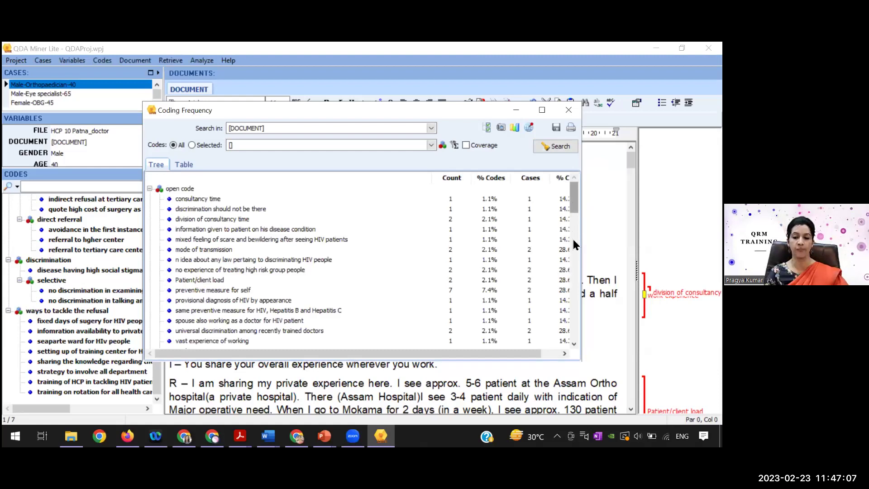
scroll(573, 254, down, 10)
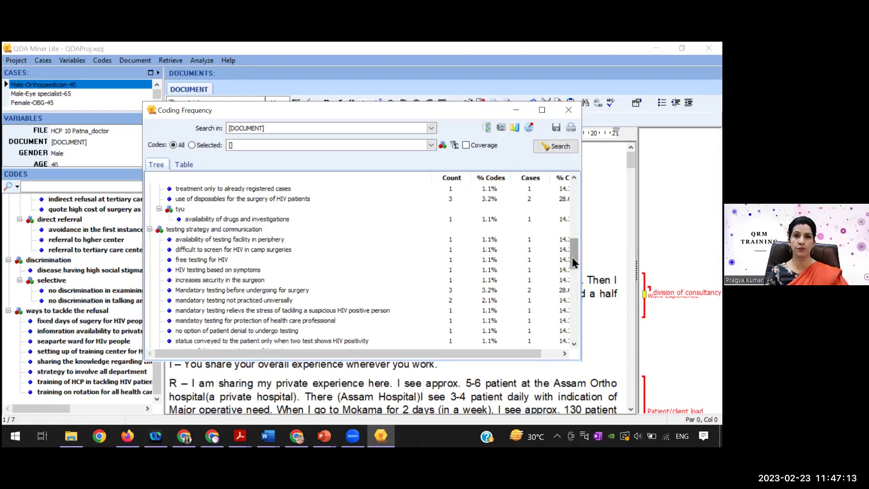
drag(574, 256, 577, 204)
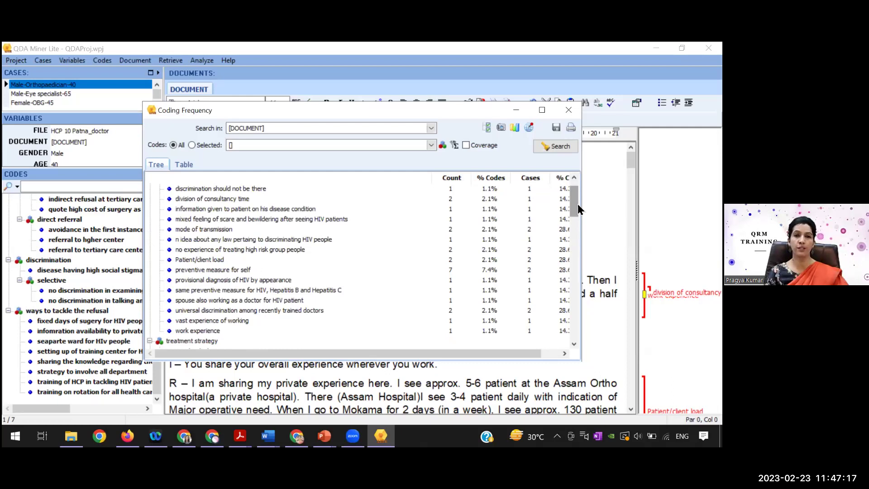
click(569, 110)
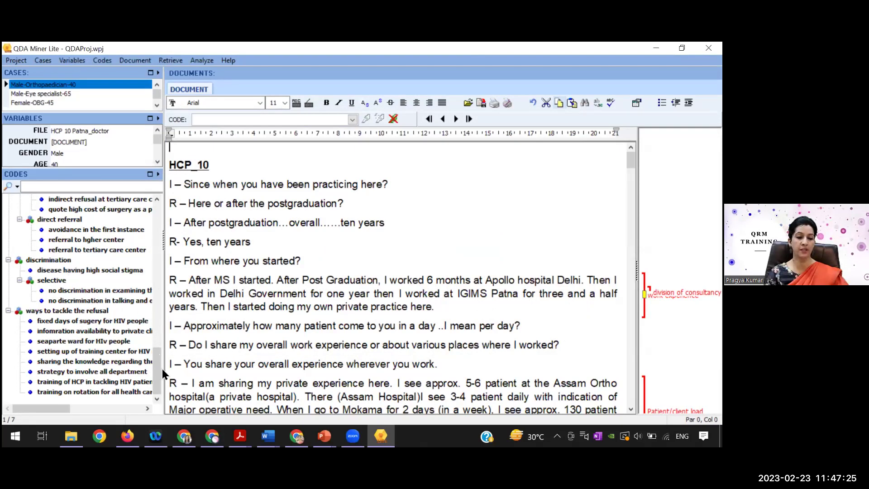
- Retrieve the coded segments of the refusal and referral category and enlarge the results window
drag(158, 355, 154, 312)
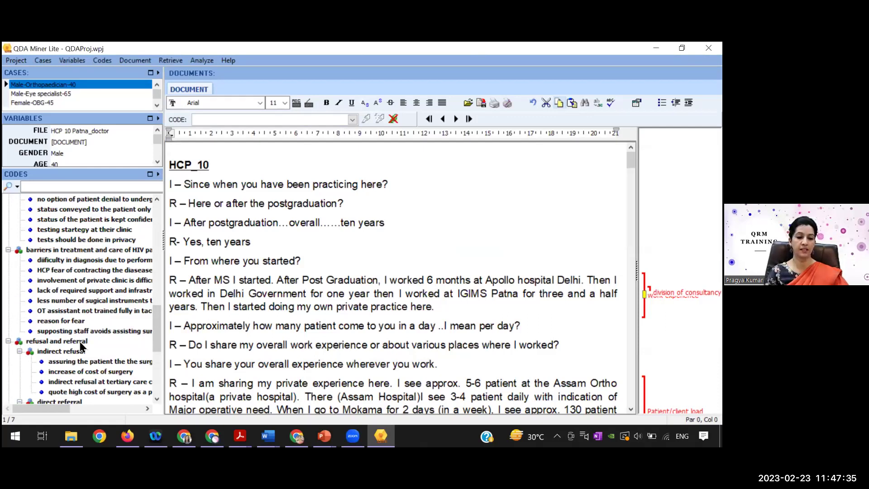
click(80, 341)
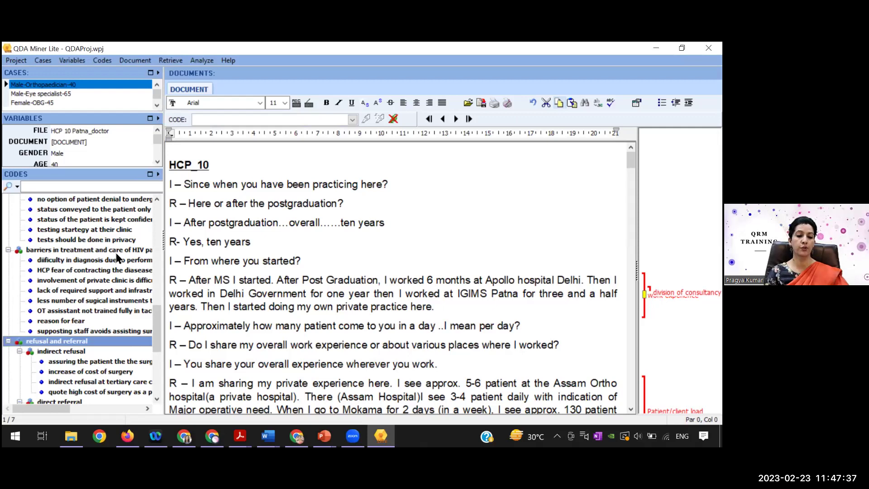
right_click(115, 253)
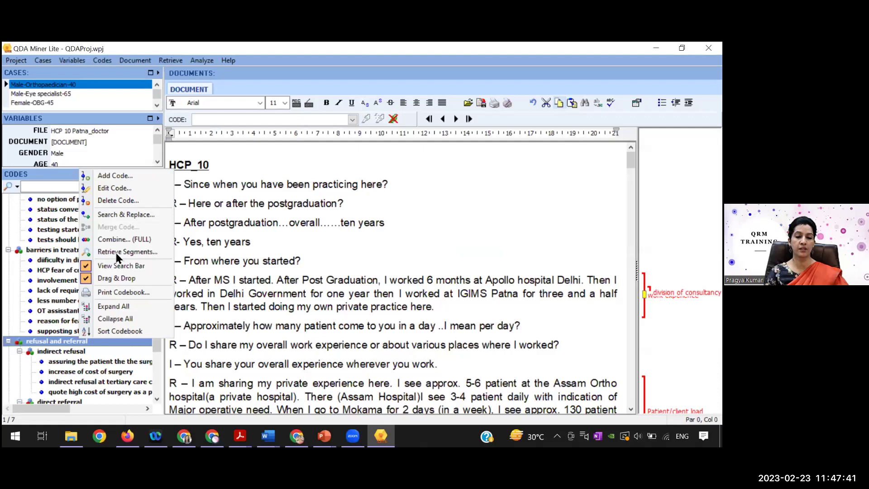
click(119, 256)
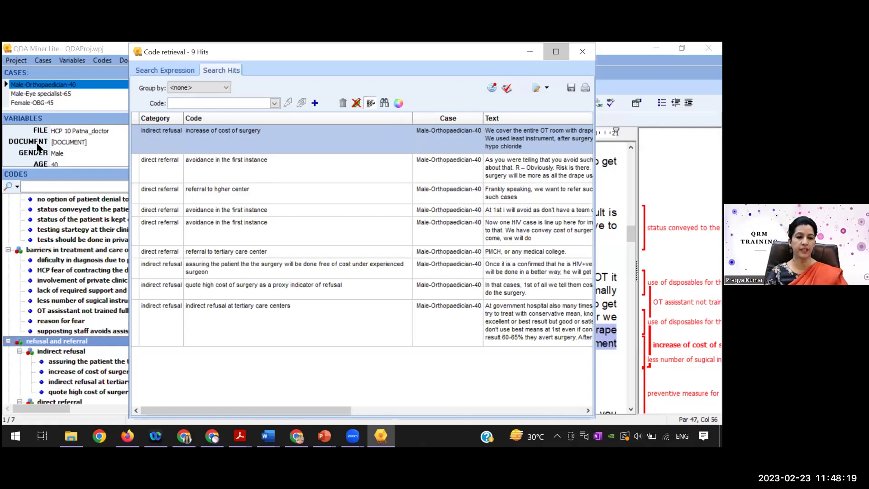
key(super+Up)
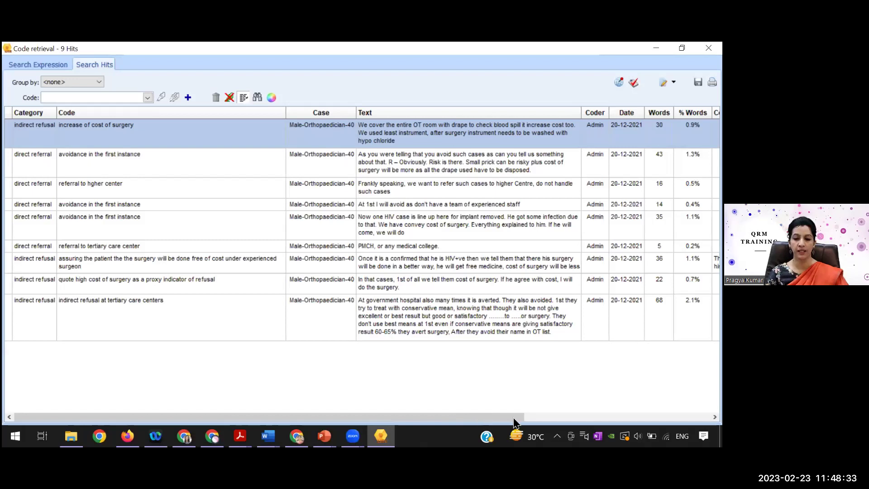
- Look through the retrieved segments' columns, from category, code and text to word percentage, comment and variable
scroll(513, 417, right, 2)
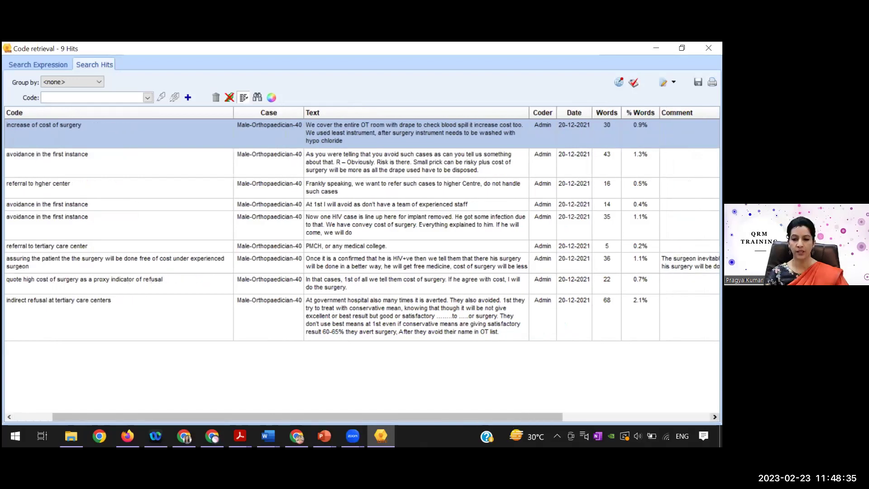
scroll(471, 86, right, 3)
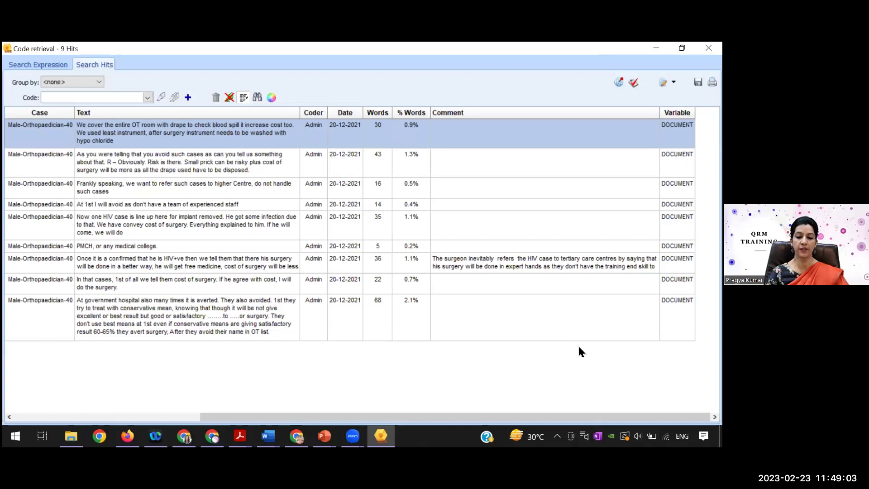
scroll(578, 351, left, 5)
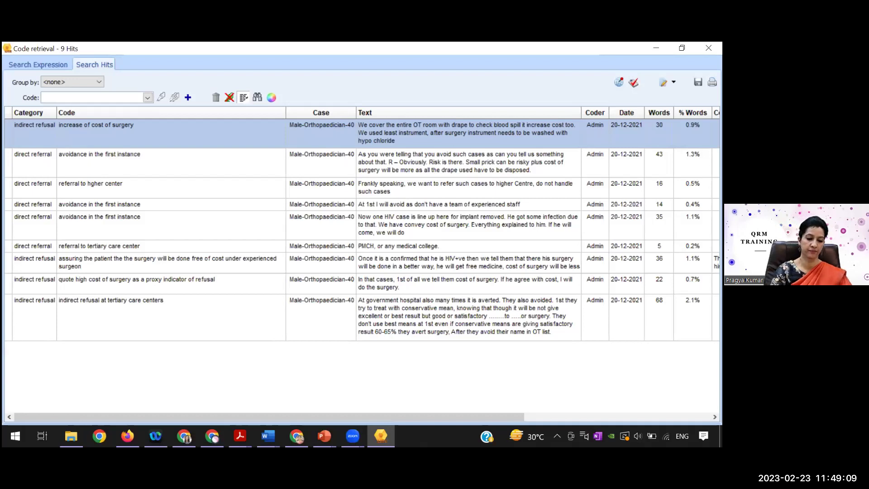
scroll(362, 263, right, 1)
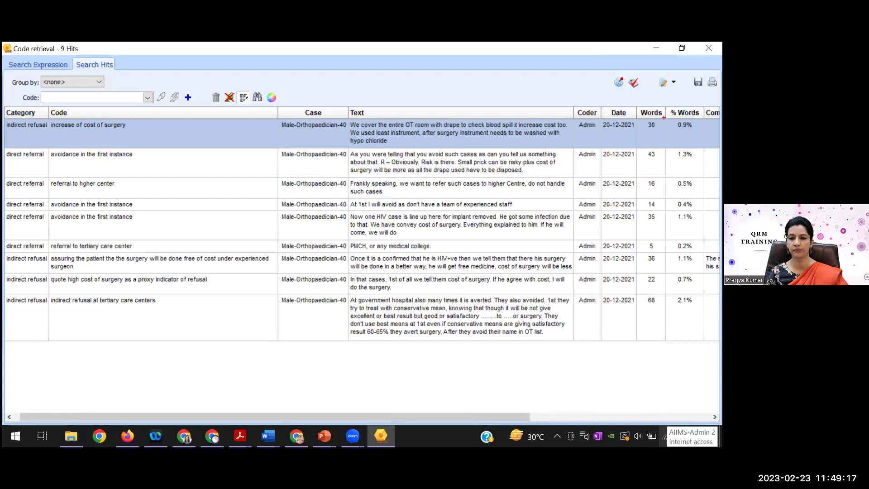
- Create a coded segments report from the search hits, read through the quoted segments and close it
drag(656, 73, 679, 91)
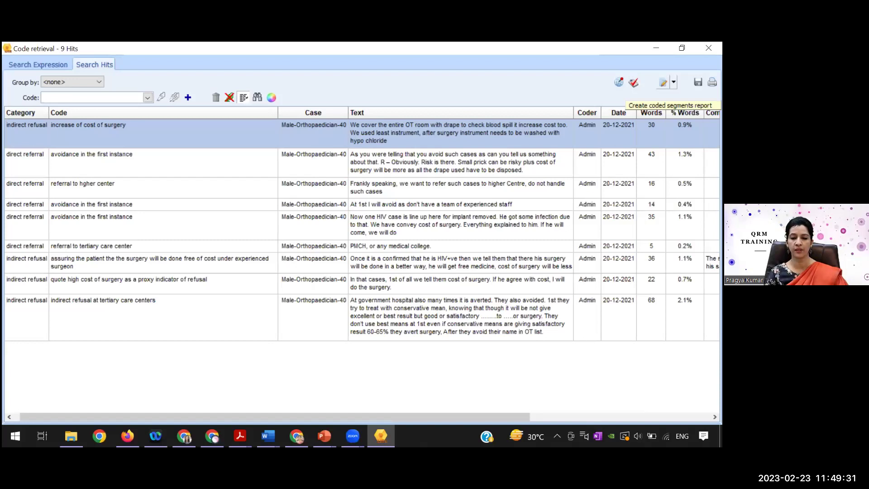
key(Escape)
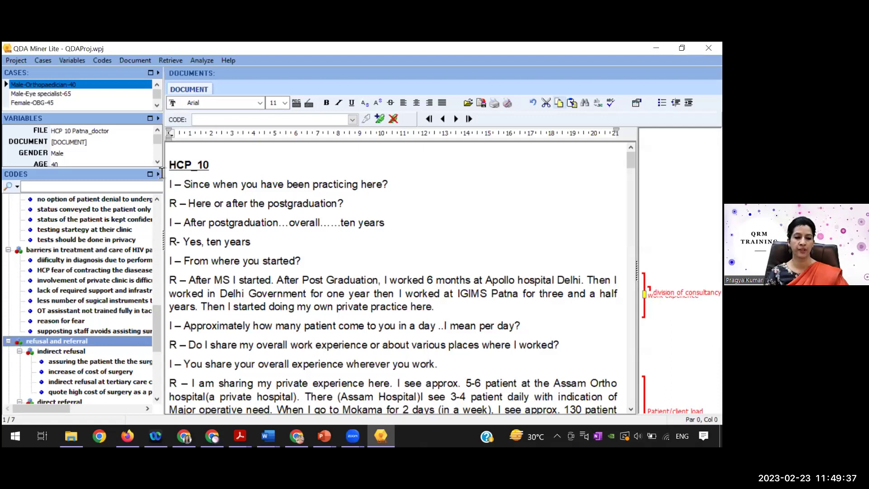
key(alt+Tab)
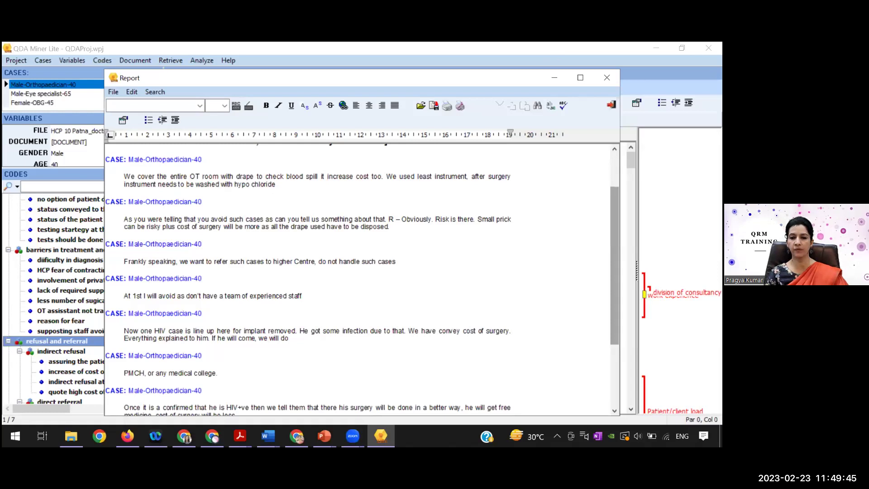
key(alt+F4)
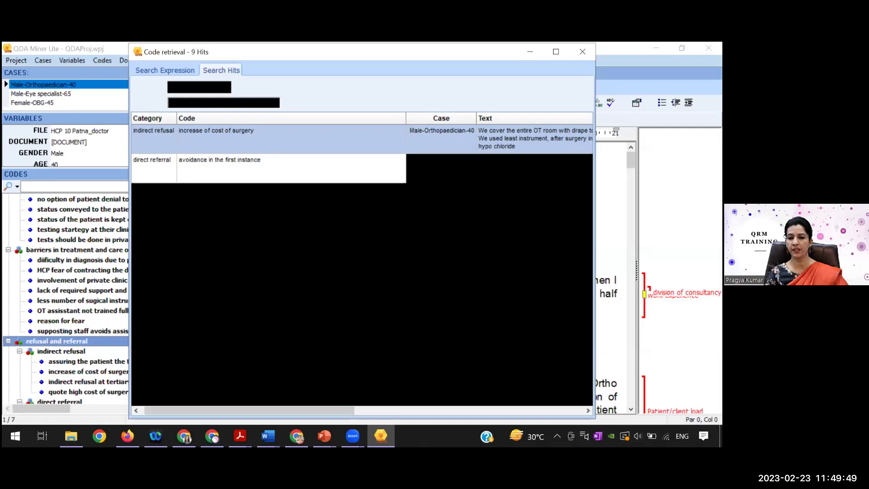
- Export the retrieved segments table to the Desktop as an Excel 97-2003 file named coded segment
key(super+Up)
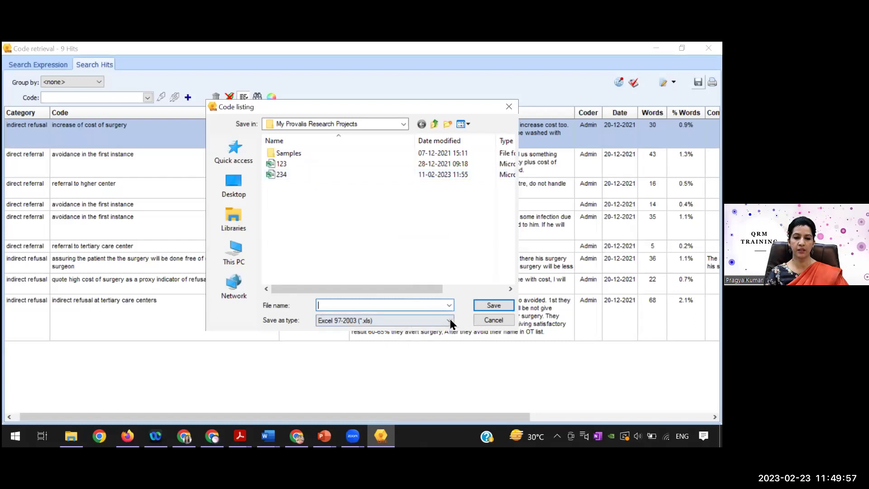
click(359, 324)
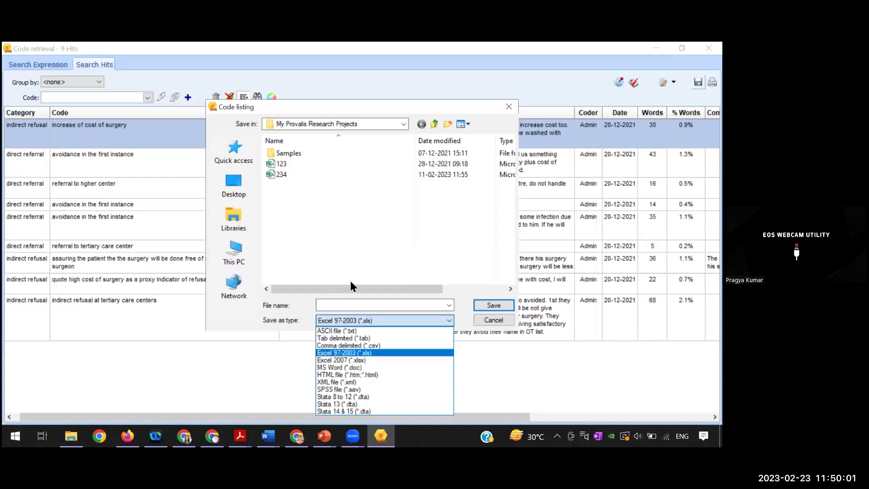
click(236, 186)
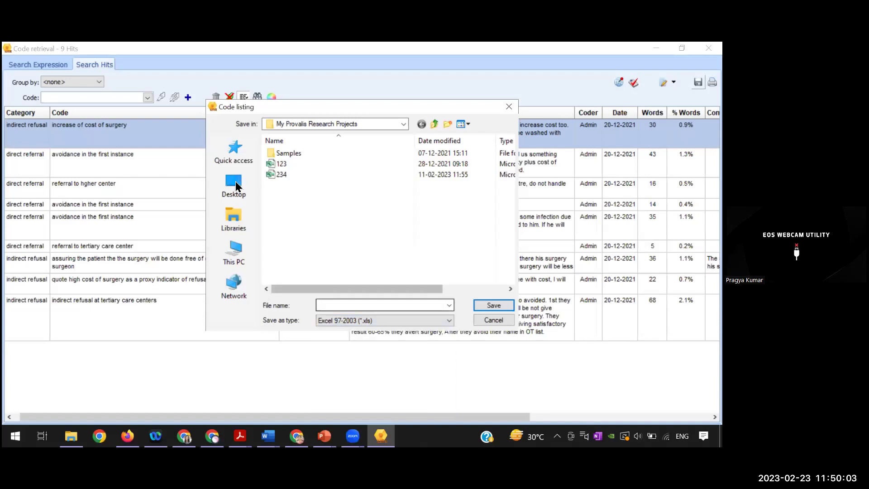
click(344, 305)
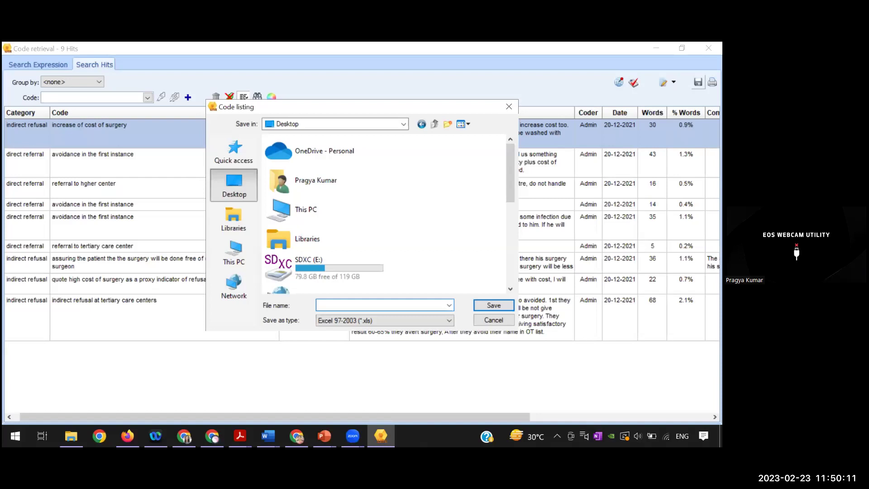
text(coded segm)
click(509, 305)
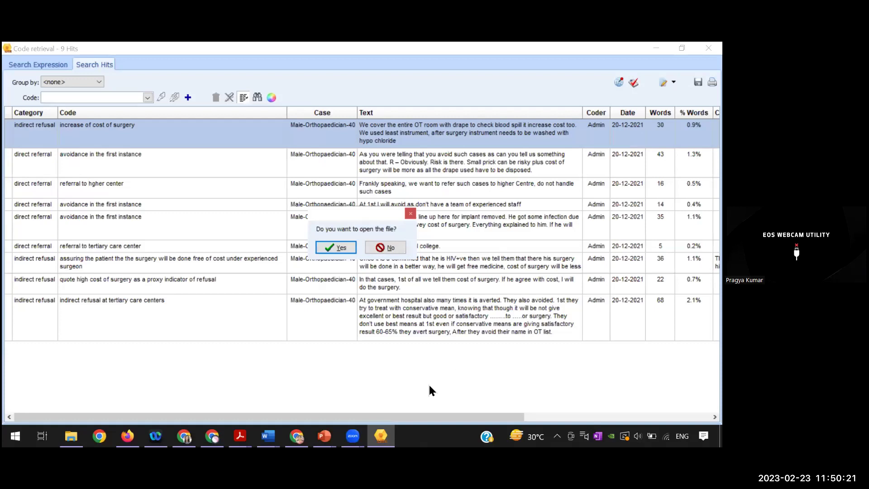
- Open the exported coded segment workbook in Excel, maximize it and look through its columns up to Variable
key(Return)
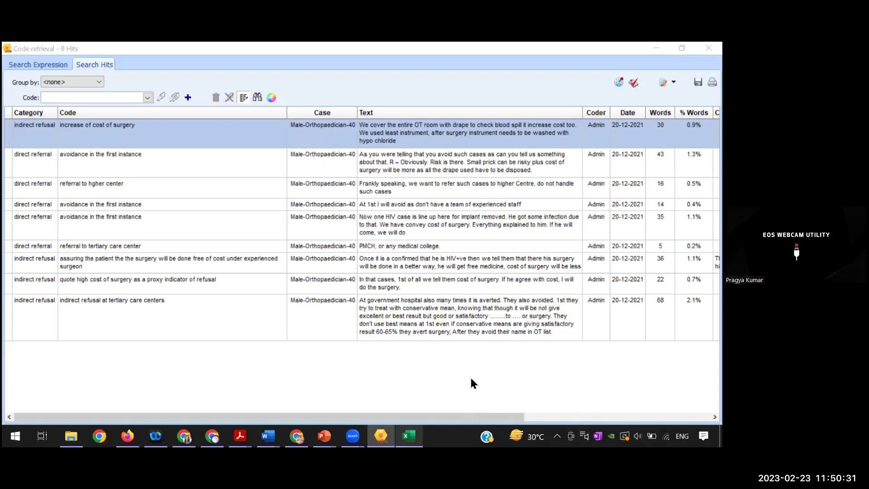
key(Escape)
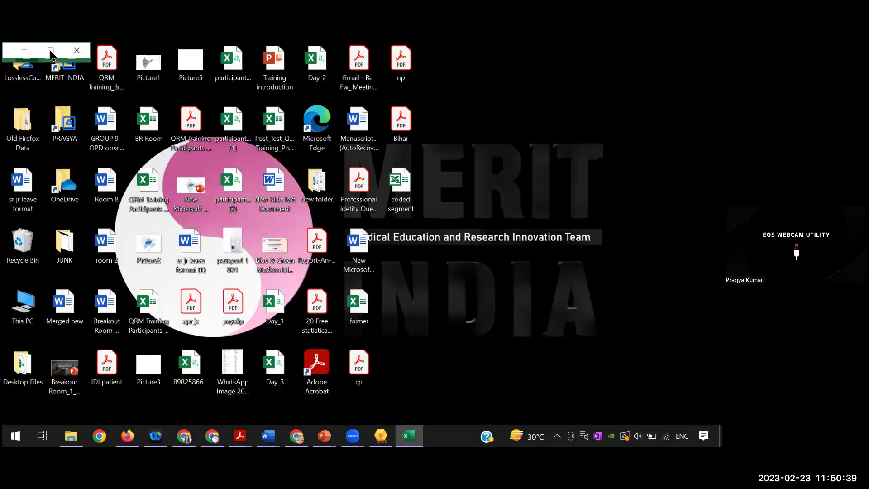
click(50, 52)
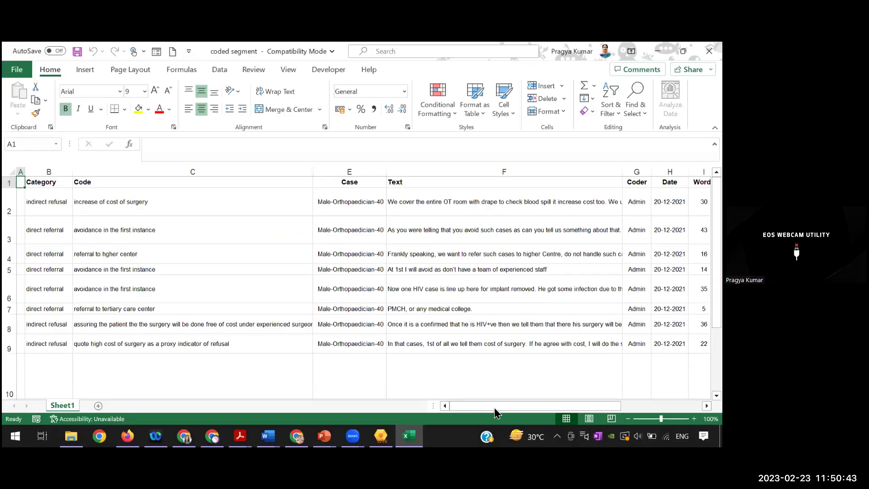
scroll(552, 228, right, 4)
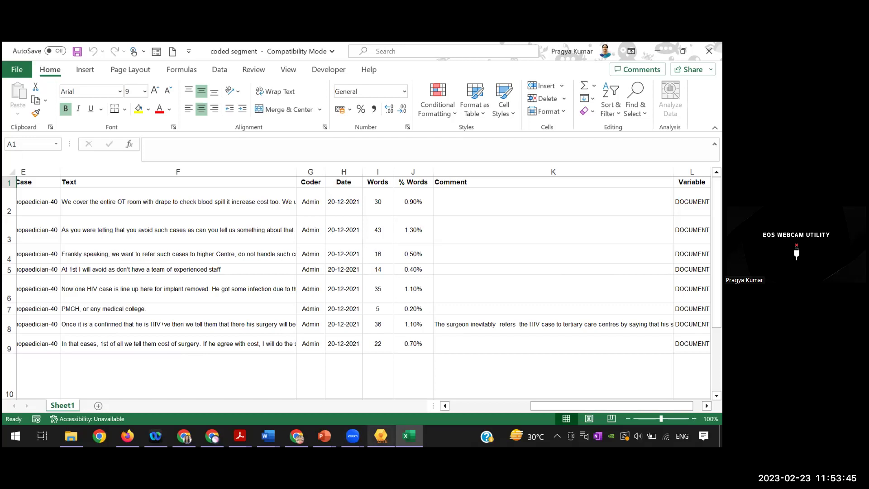
- Switch back to QDA Miner Lite, show the indirect refusal at tertiary care centers segment in the interview and look through the preceding passages
mouse_move(381, 435)
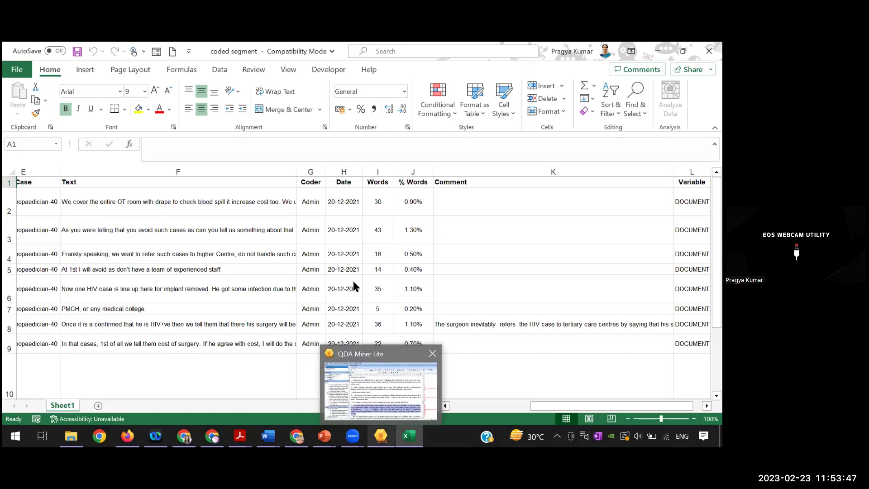
click(394, 385)
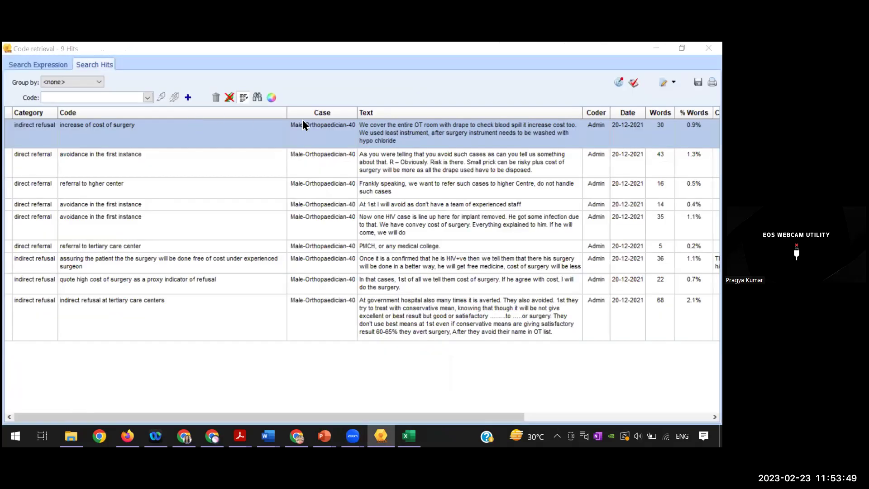
double_click(185, 307)
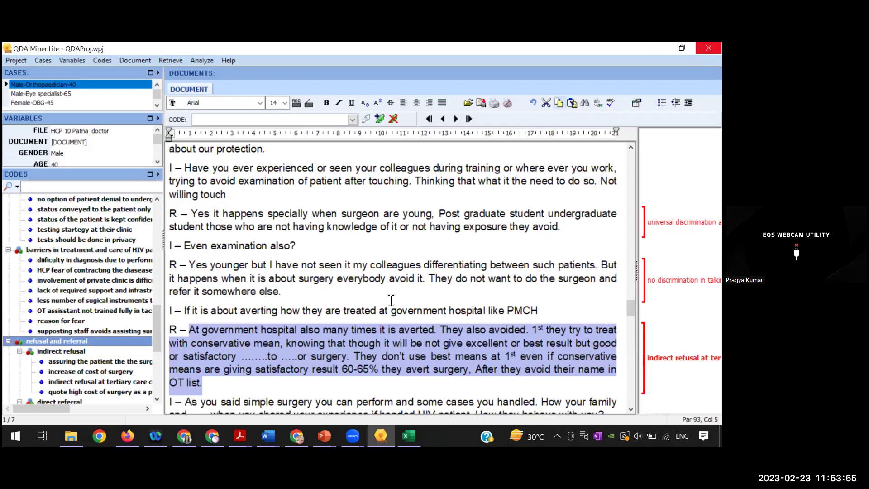
scroll(81, 316, down, 1)
scroll(393, 278, up, 5)
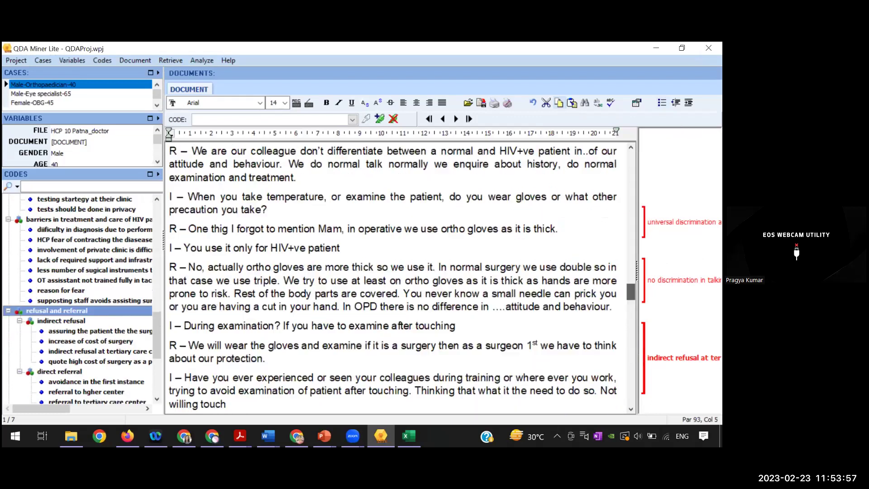
scroll(393, 278, up, 10)
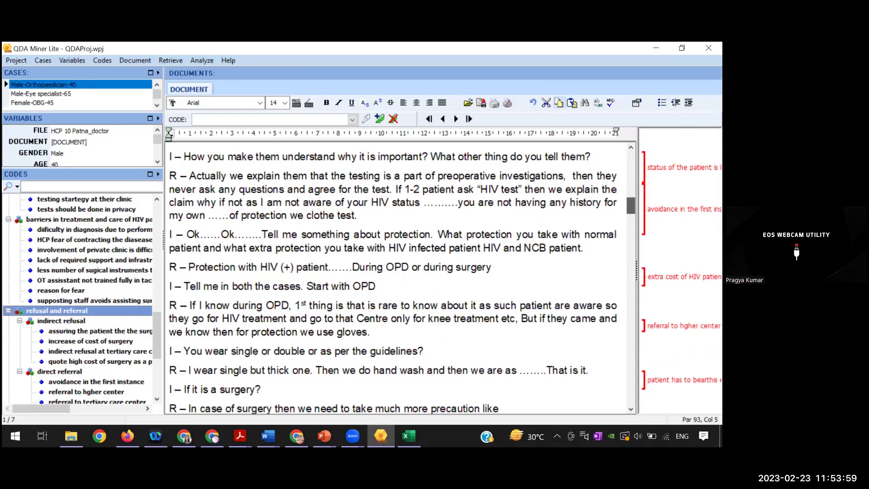
scroll(393, 279, up, 3)
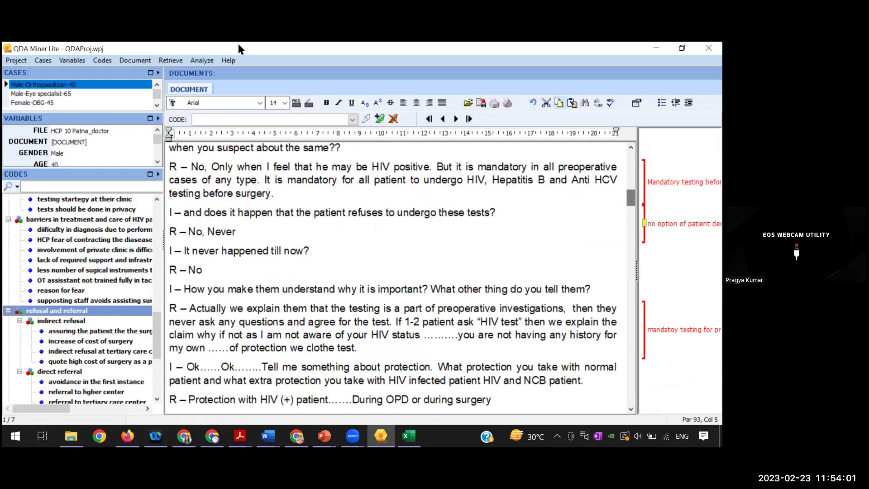
- Open the text retrieval search and look at its options for DOCUMENT
click(201, 61)
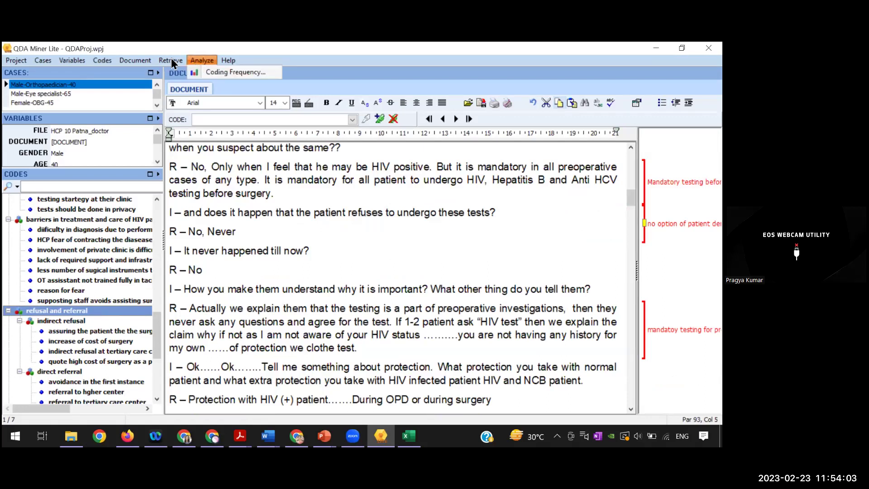
mouse_move(169, 62)
click(171, 60)
click(171, 60)
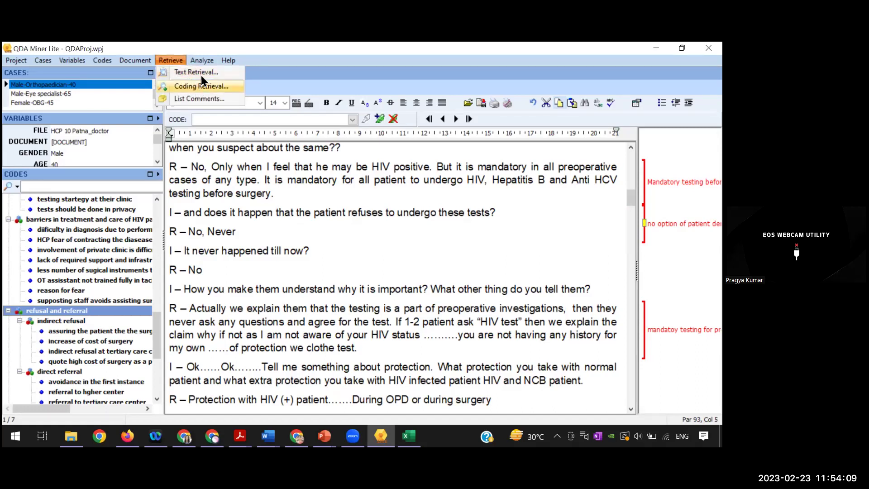
click(200, 72)
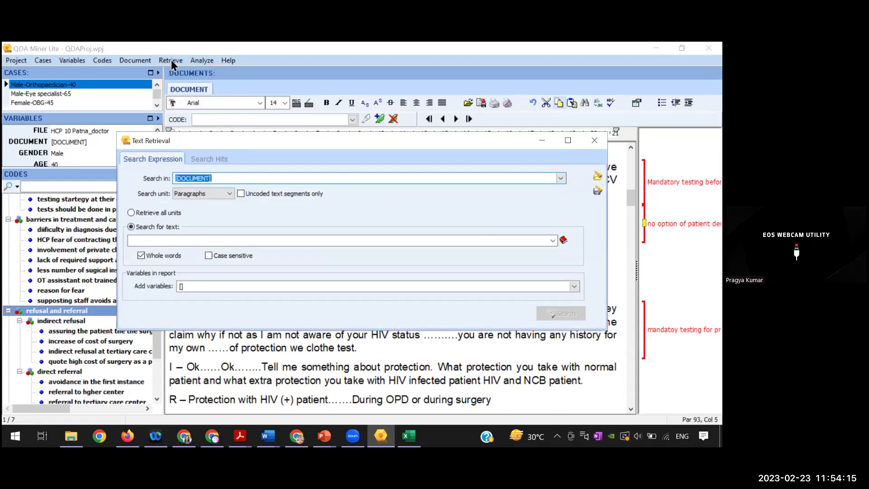
- Leave the text retrieval search, bring up the coding retrieval hits for refusal and referral, and close them
click(183, 86)
click(170, 60)
click(183, 86)
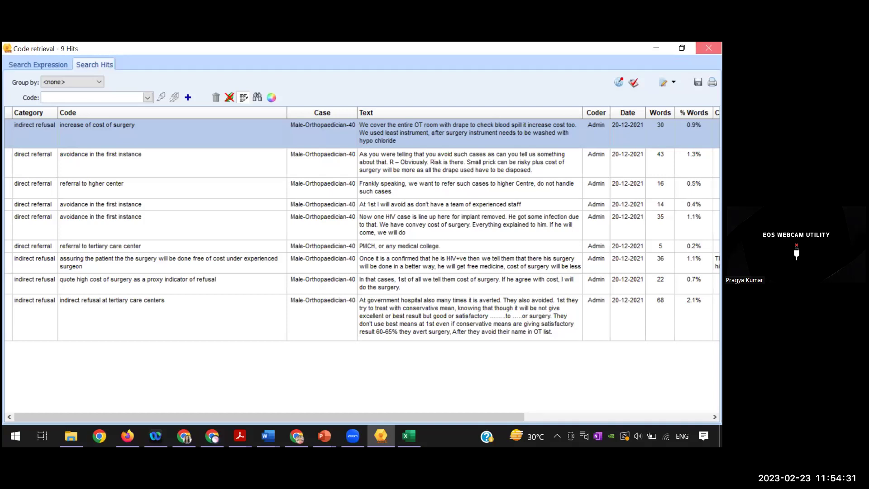
key(Escape)
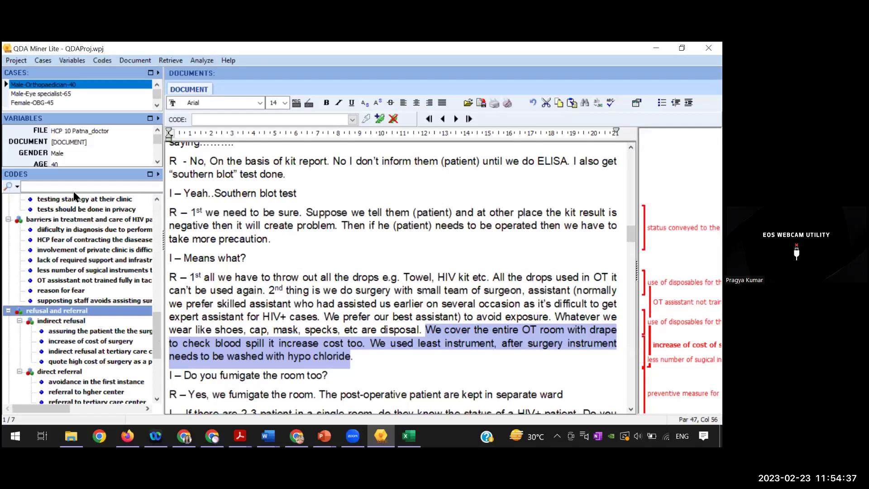
- Reopen the coding retrieval search expression and look through the list of codes available for selection
scroll(161, 225, up, 5)
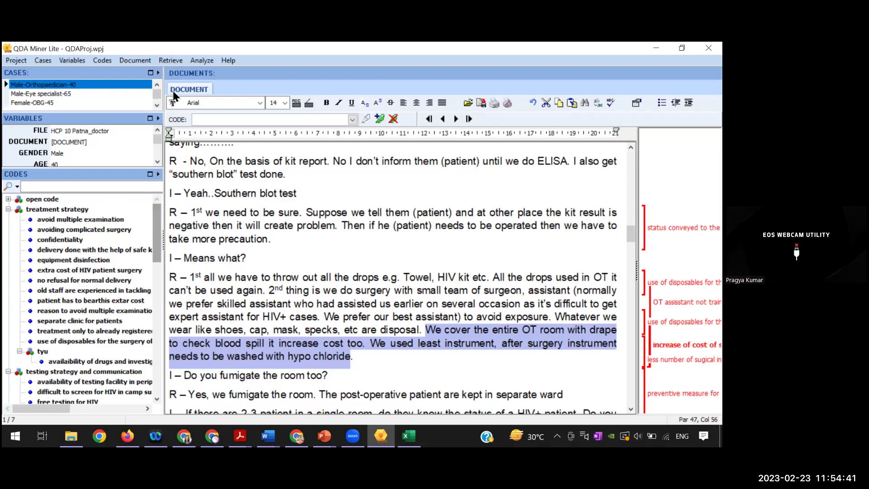
click(177, 62)
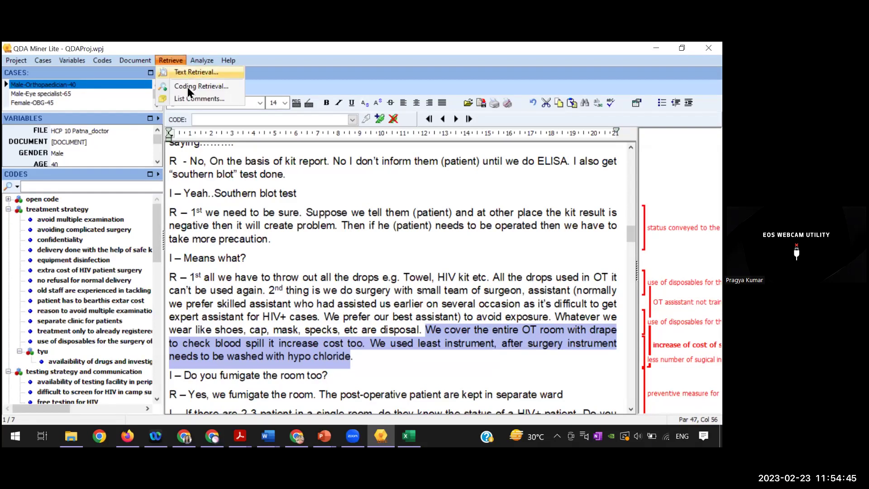
click(187, 87)
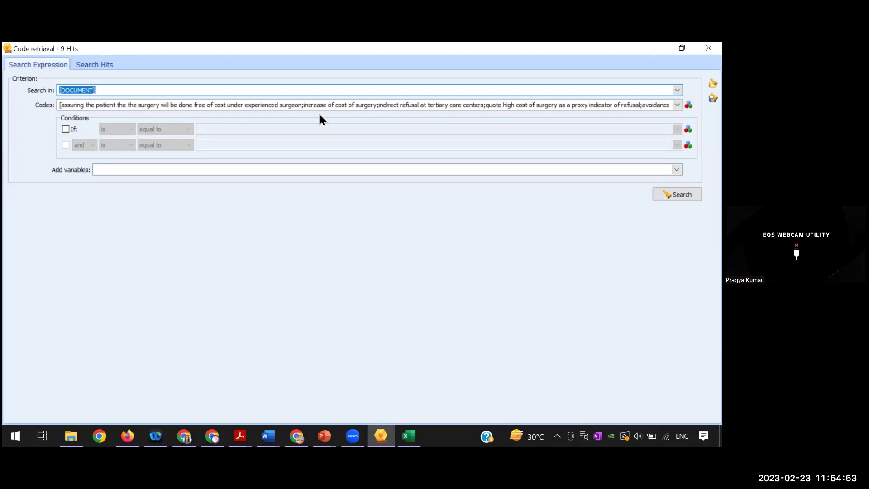
click(186, 104)
drag(185, 132, 188, 120)
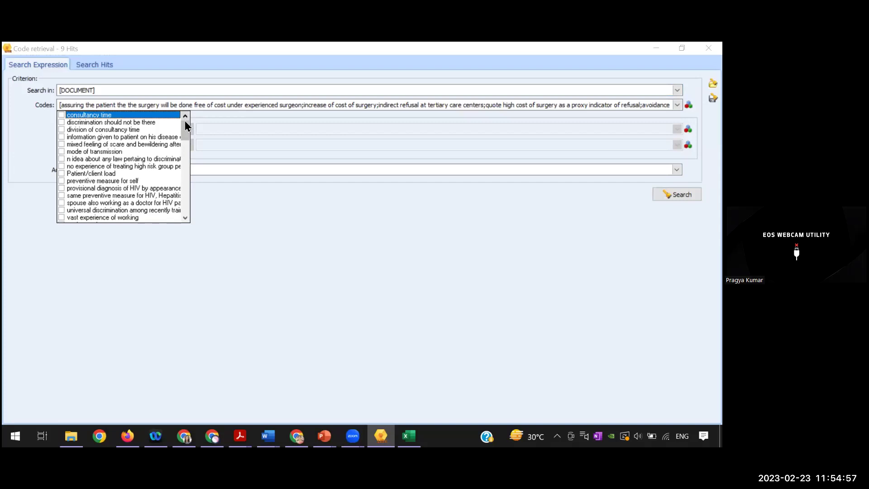